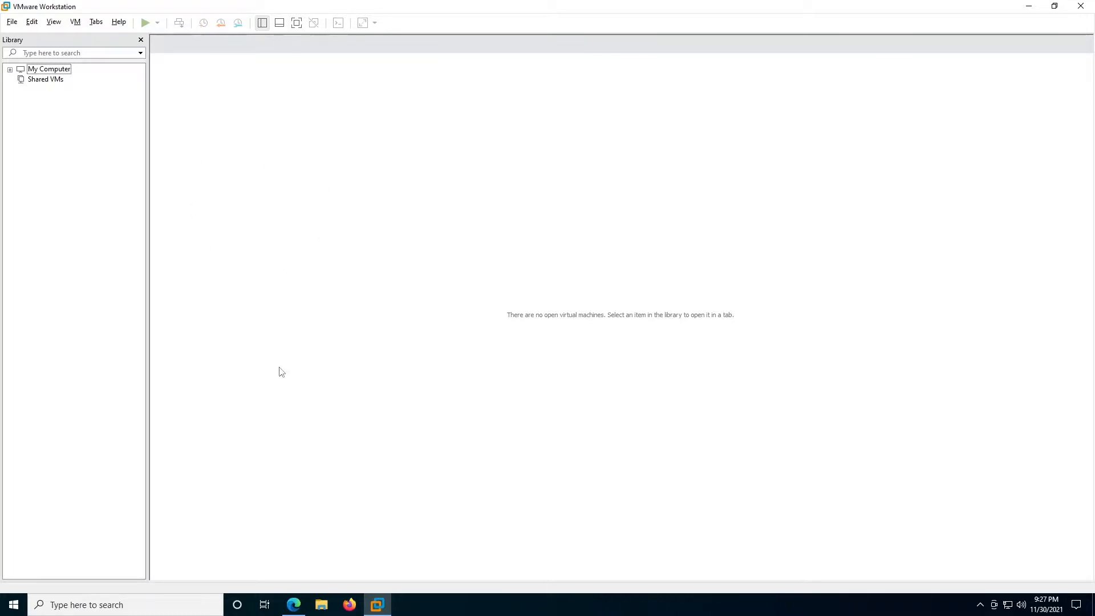
- Switch to the Edge window showing Microsoft's Windows 11 Enterprise virtual machine download page
{"action": "left_click", "coordinate": [293, 605]}
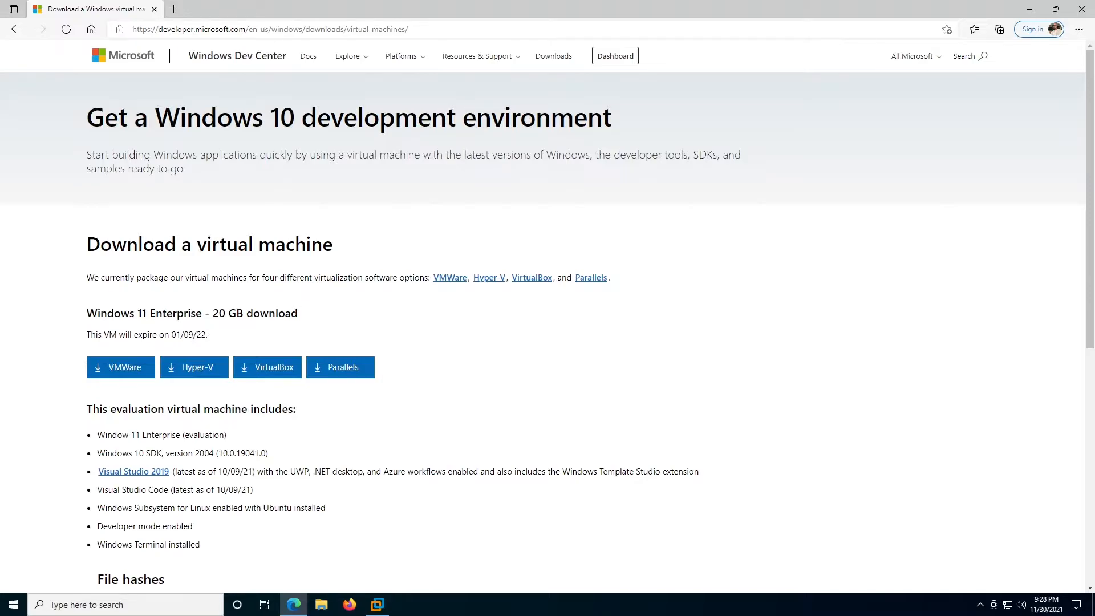
- Check the VMware package's file hashes table, then bring up File Explorer
{"action": "scroll", "coordinate": [196, 301], "scroll_direction": "down", "scroll_amount": 4}
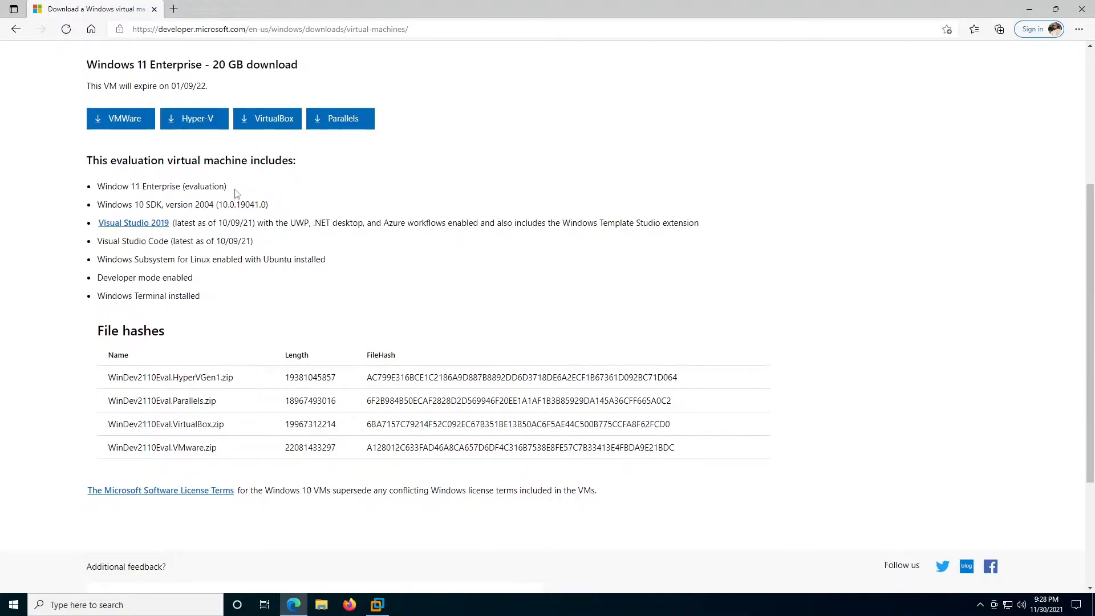
{"action": "scroll", "coordinate": [237, 194], "scroll_direction": "up", "scroll_amount": 4}
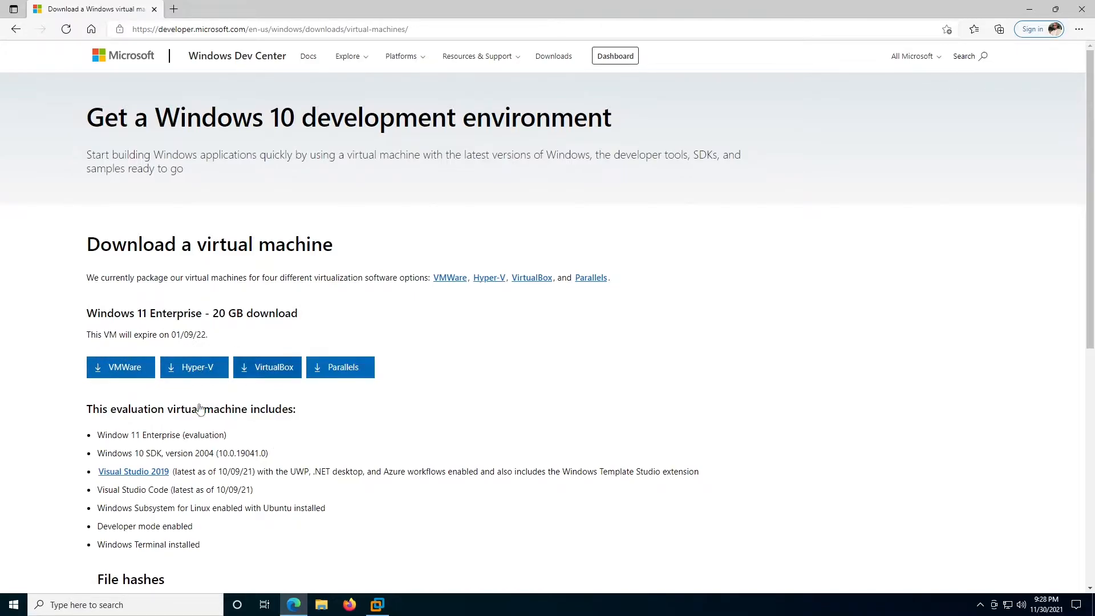
{"action": "left_click", "coordinate": [323, 606]}
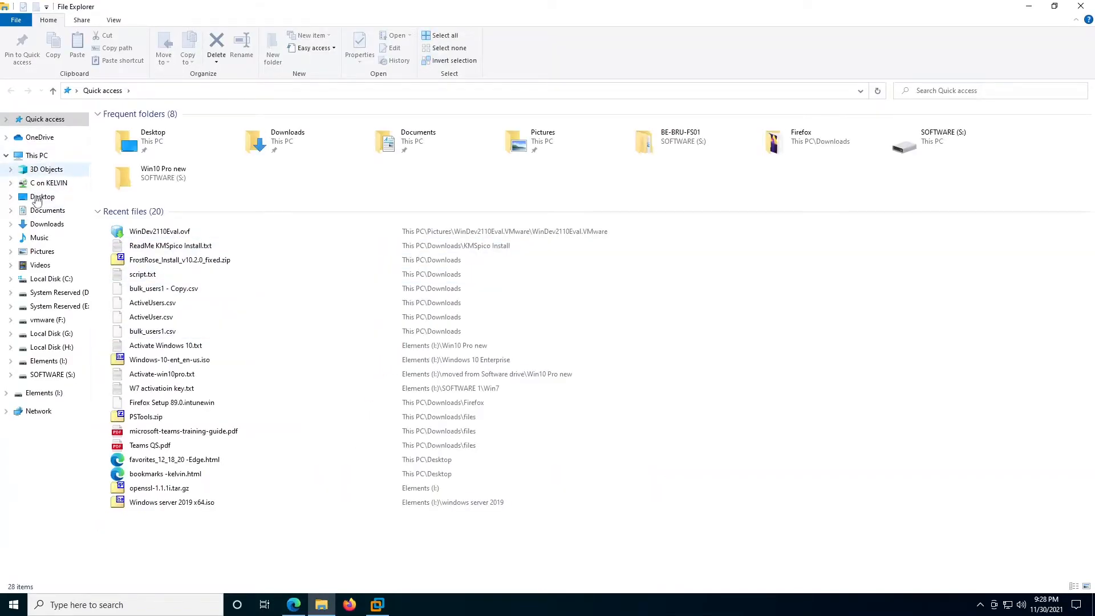
- Browse to Pictures\WinDev2110Eval.VMware\WinDev2110Eval.VMware to see the VM files, then return to VMware
{"action": "left_click", "coordinate": [43, 252]}
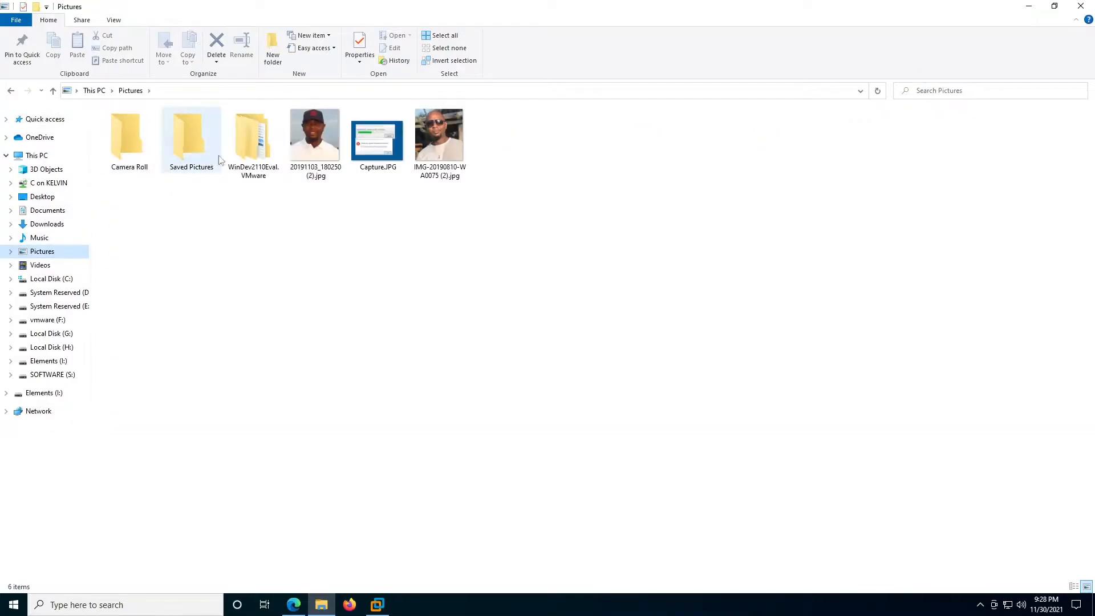
{"action": "double_click", "coordinate": [245, 152]}
{"action": "left_click", "coordinate": [122, 161]}
{"action": "double_click", "coordinate": [122, 160]}
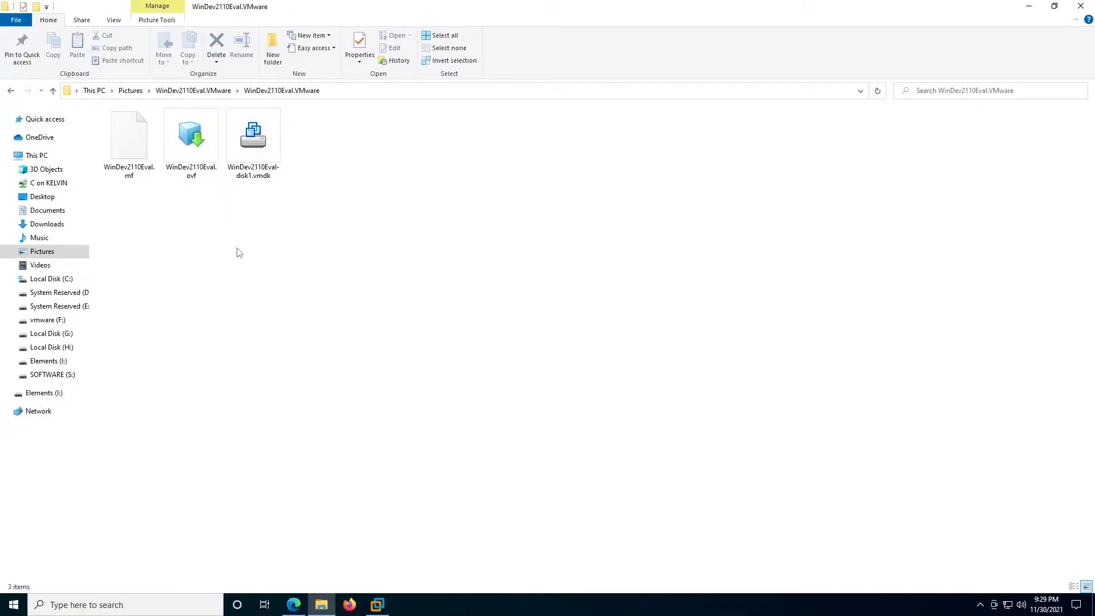
{"action": "left_click", "coordinate": [377, 604]}
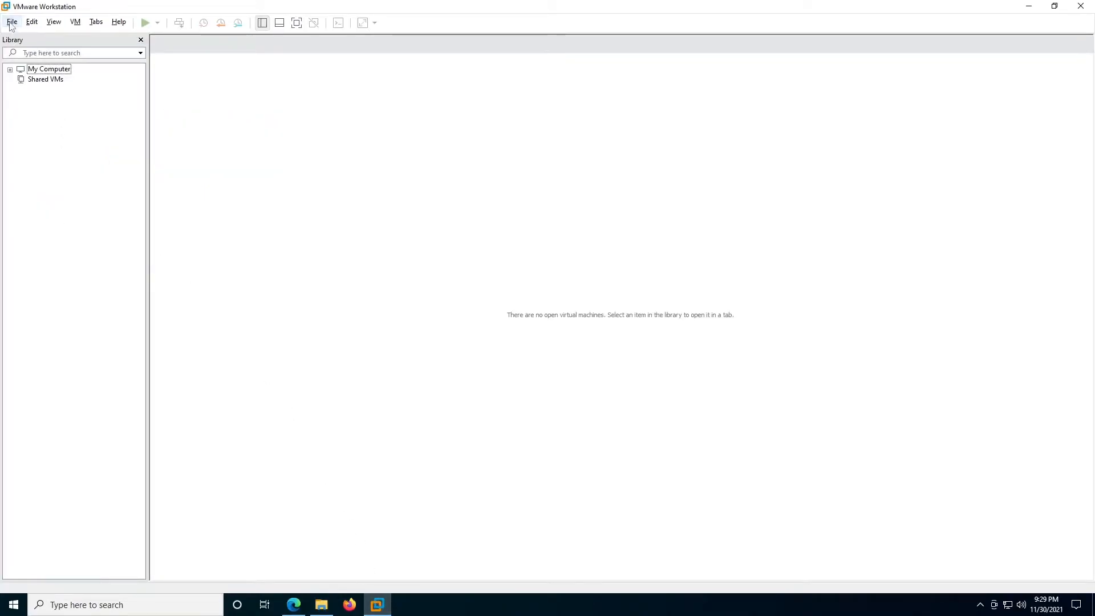
- Open WinDev2110Eval.ovf from the inner WinDev2110Eval.VMware folder via File > Open
{"action": "left_click", "coordinate": [12, 22]}
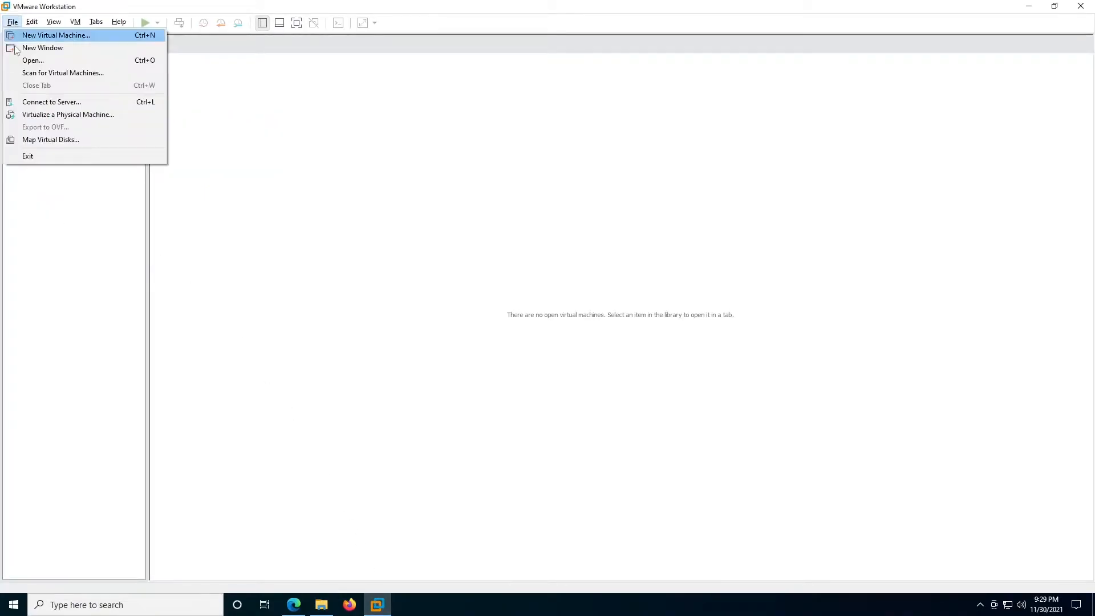
{"action": "left_click", "coordinate": [32, 62]}
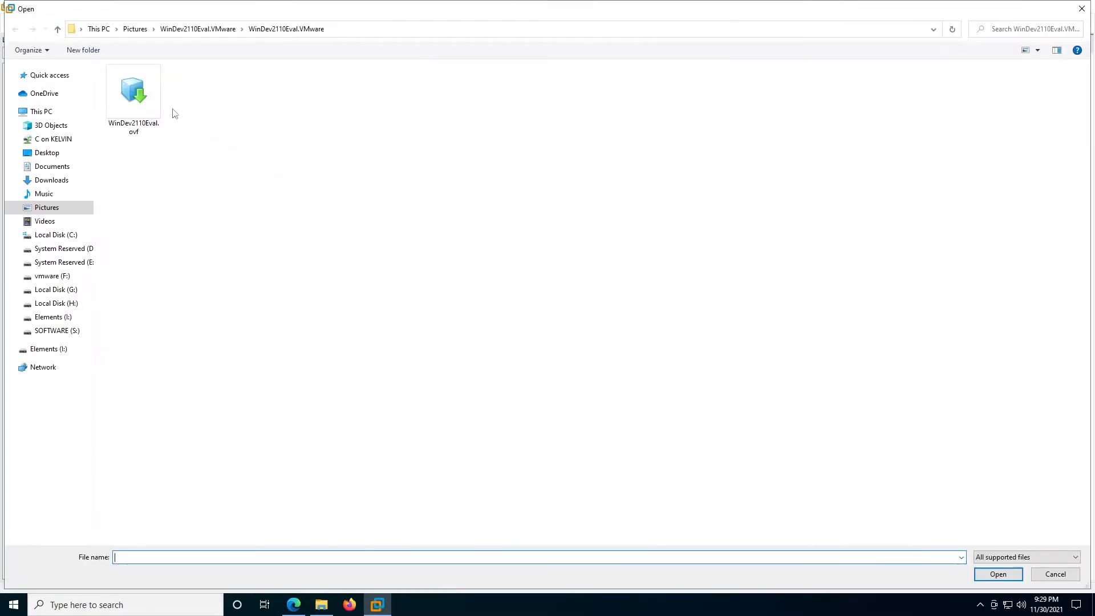
{"action": "left_click", "coordinate": [194, 30]}
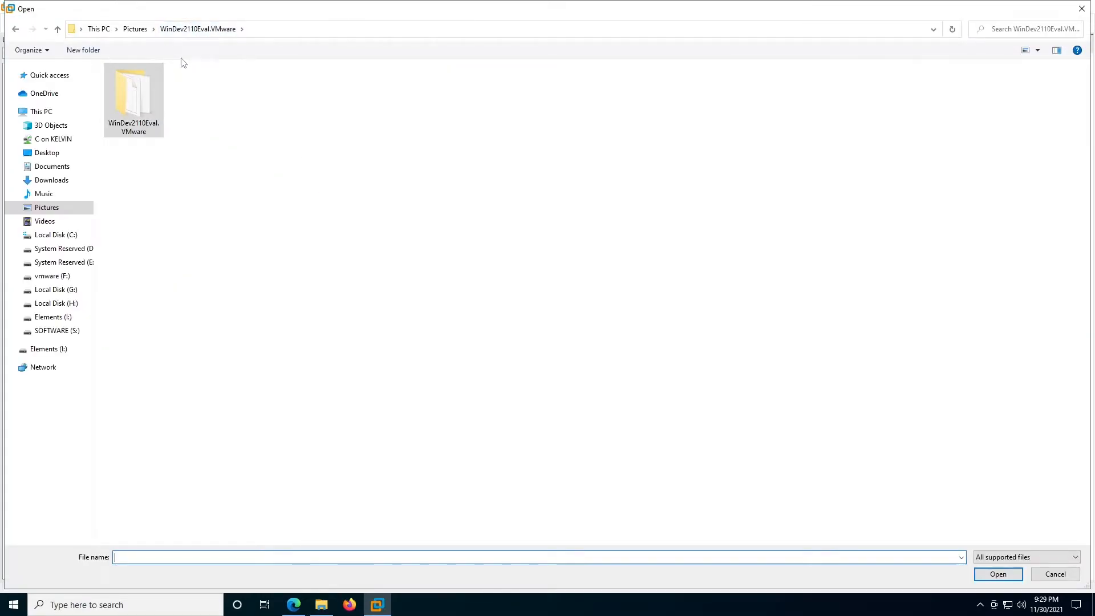
{"action": "double_click", "coordinate": [125, 102]}
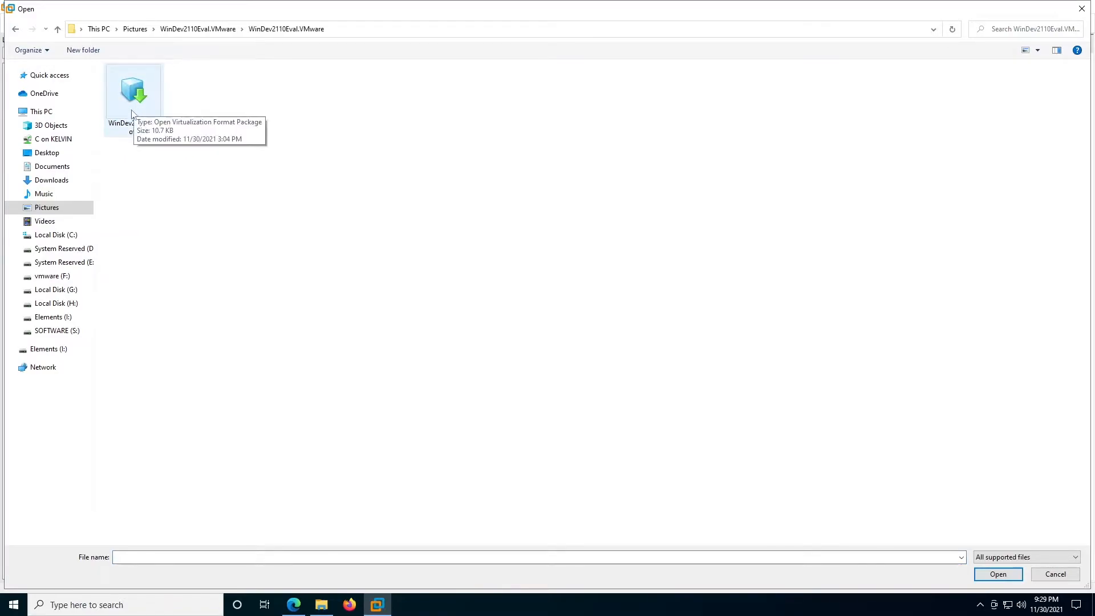
{"action": "left_click", "coordinate": [134, 112]}
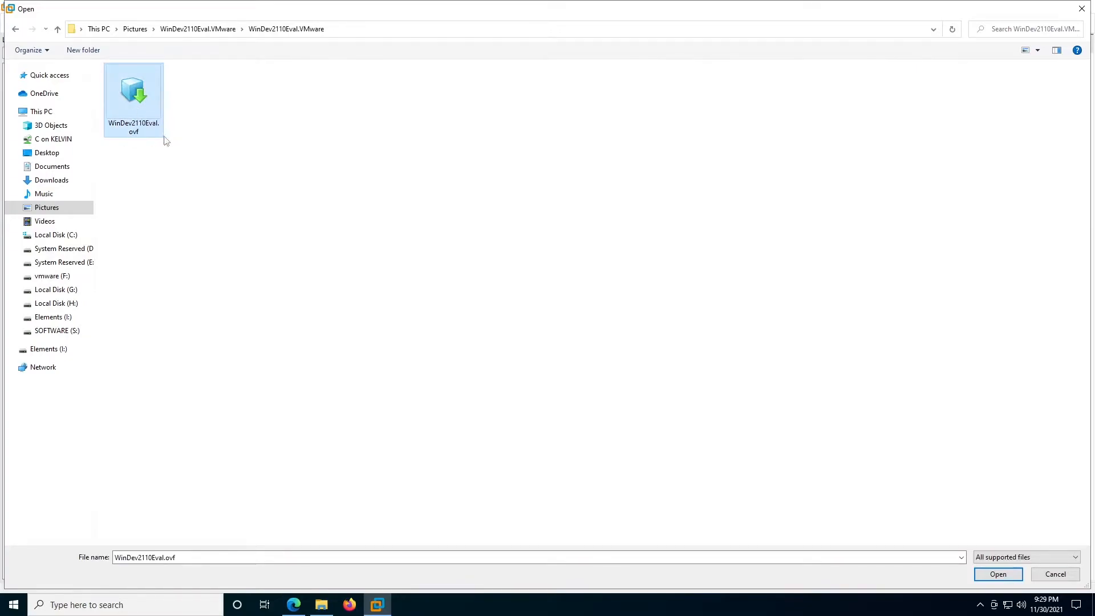
{"action": "left_click", "coordinate": [999, 576]}
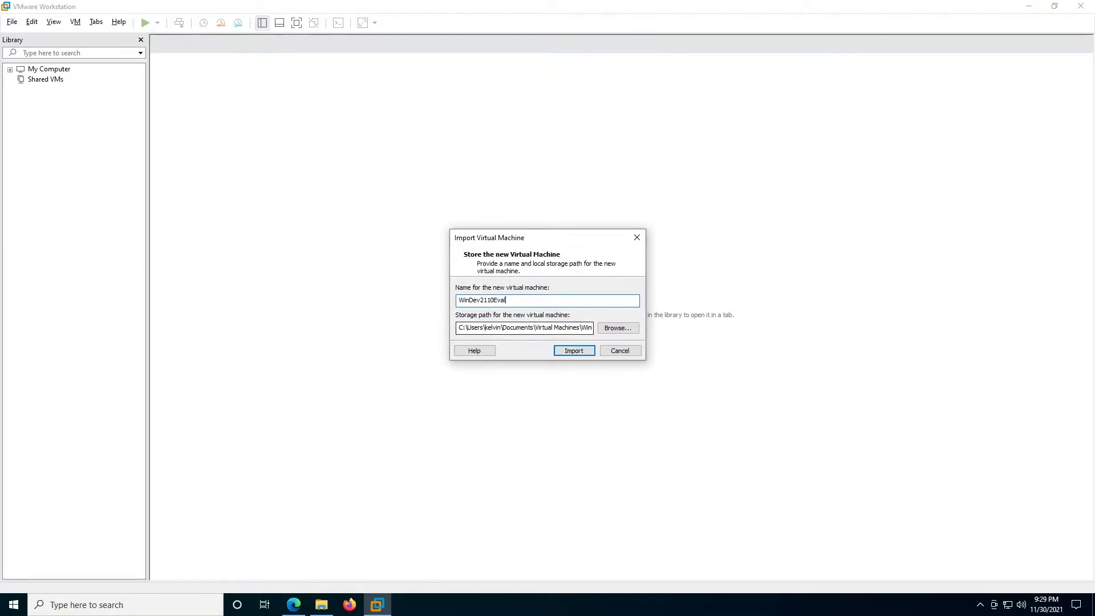
- Name the imported machine W11-C001, start the import, and retry with relaxed compliance checks
{"action": "left_click_drag", "start_coordinate": [507, 300], "coordinate": [406, 305]}
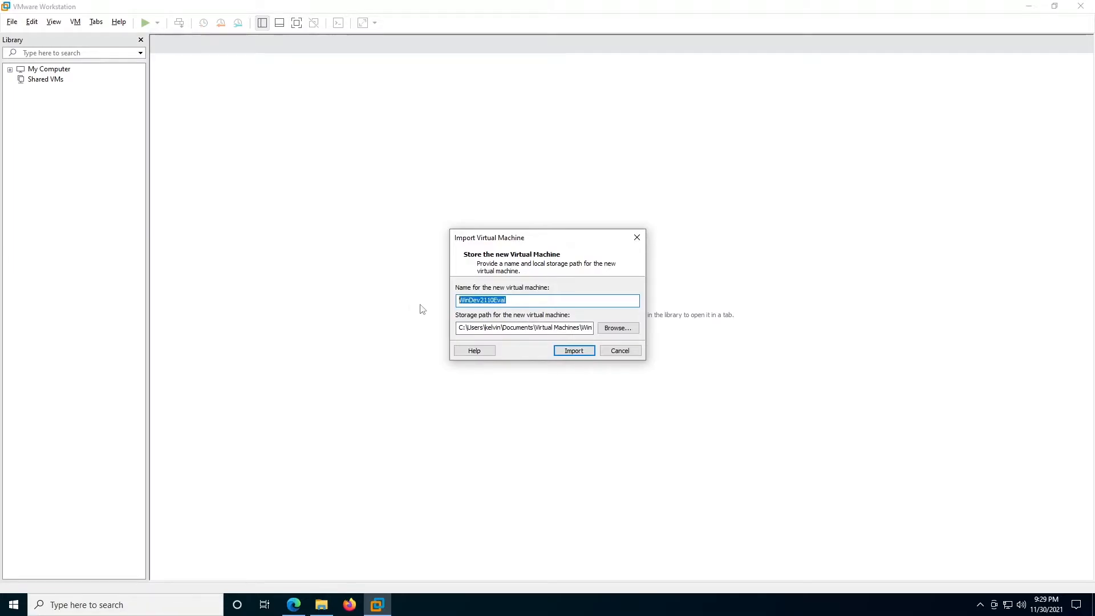
{"action": "type", "text": "W"}
{"action": "type", "text": "11"}
{"action": "type", "text": "-XC"}
{"action": "type", "text": "001"}
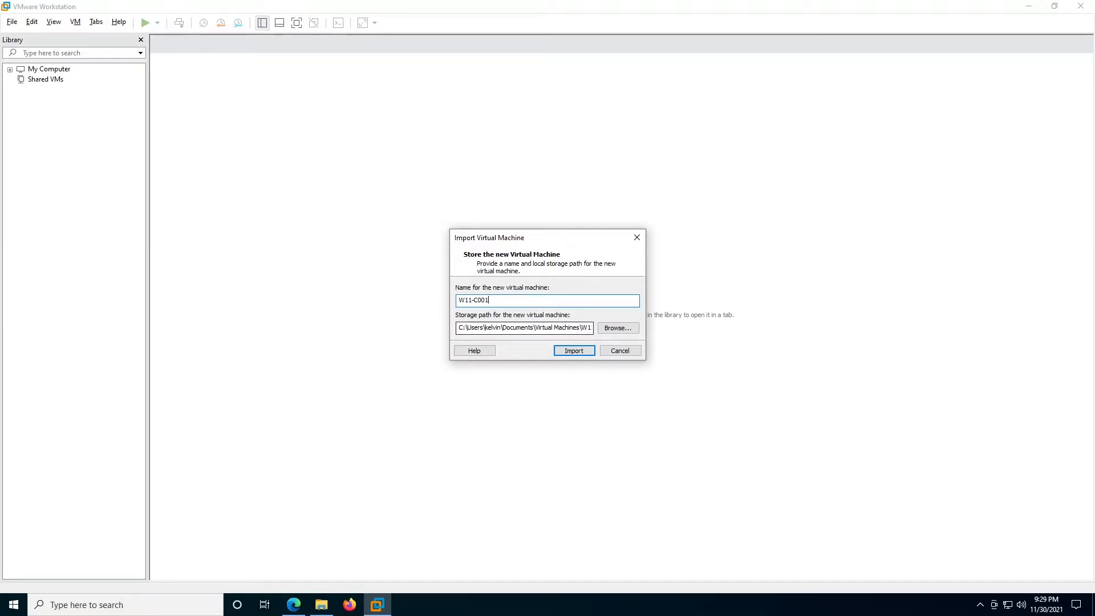
{"action": "left_click", "coordinate": [574, 350]}
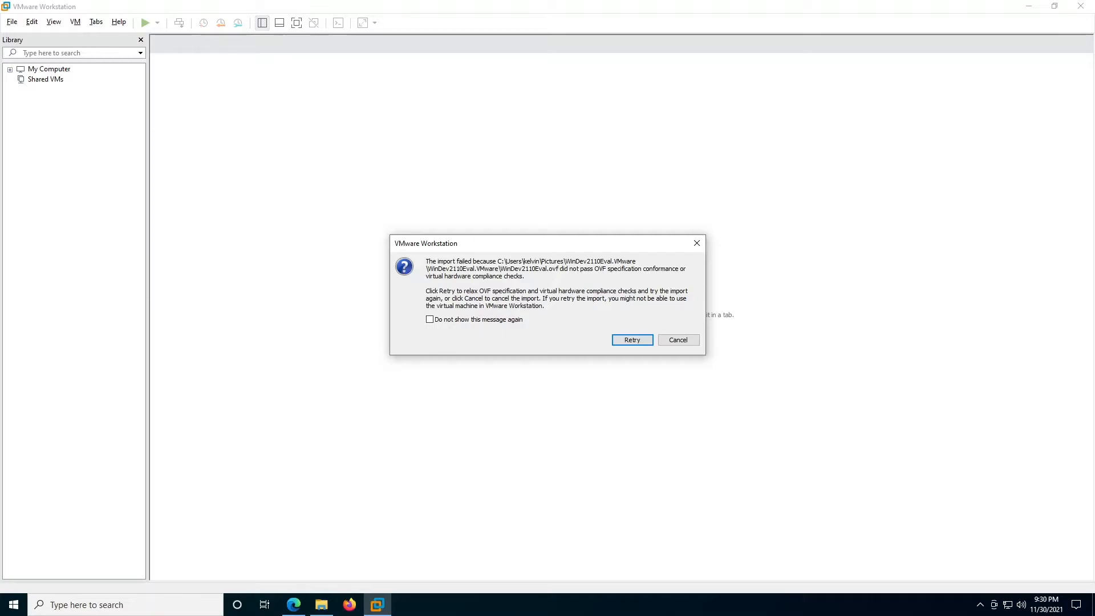
{"action": "left_click", "coordinate": [627, 340]}
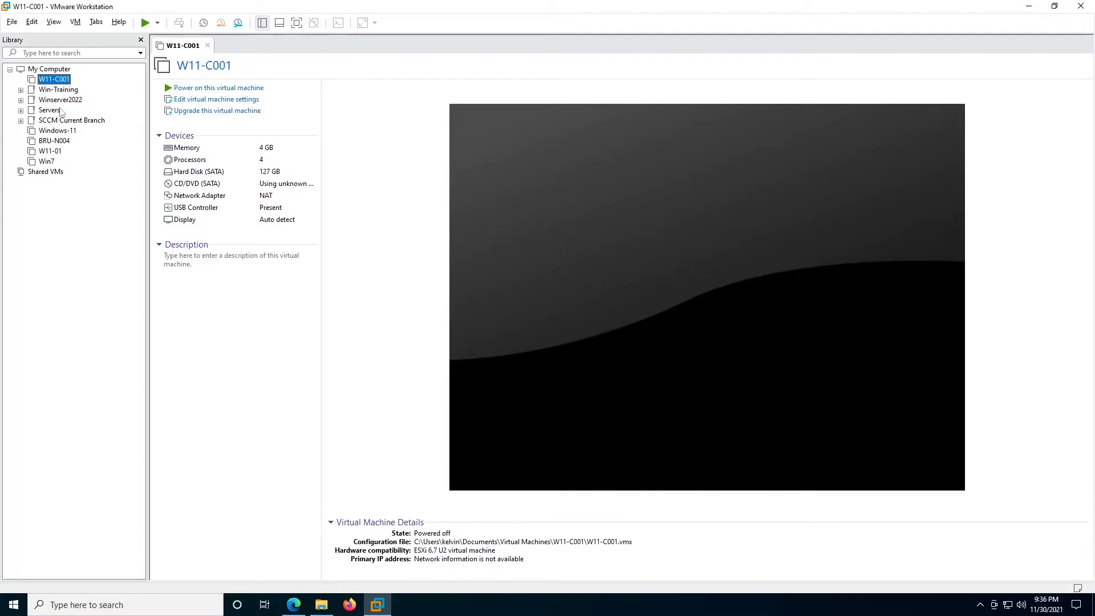
- Go full screen, hide the Library pane, and power on W11-C001
{"action": "left_click", "coordinate": [302, 24]}
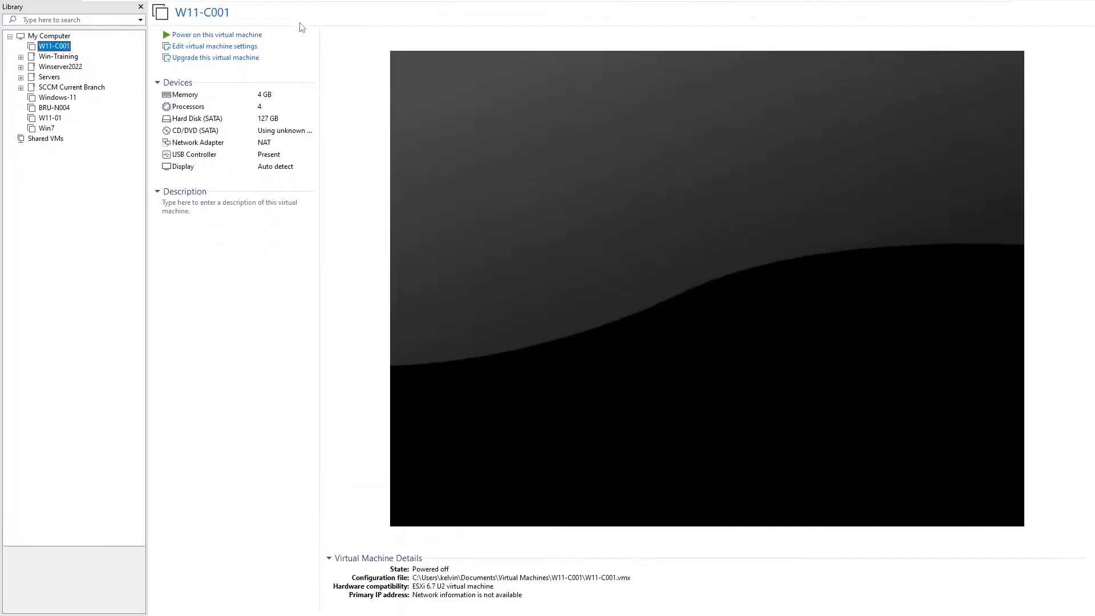
{"action": "left_click", "coordinate": [141, 6]}
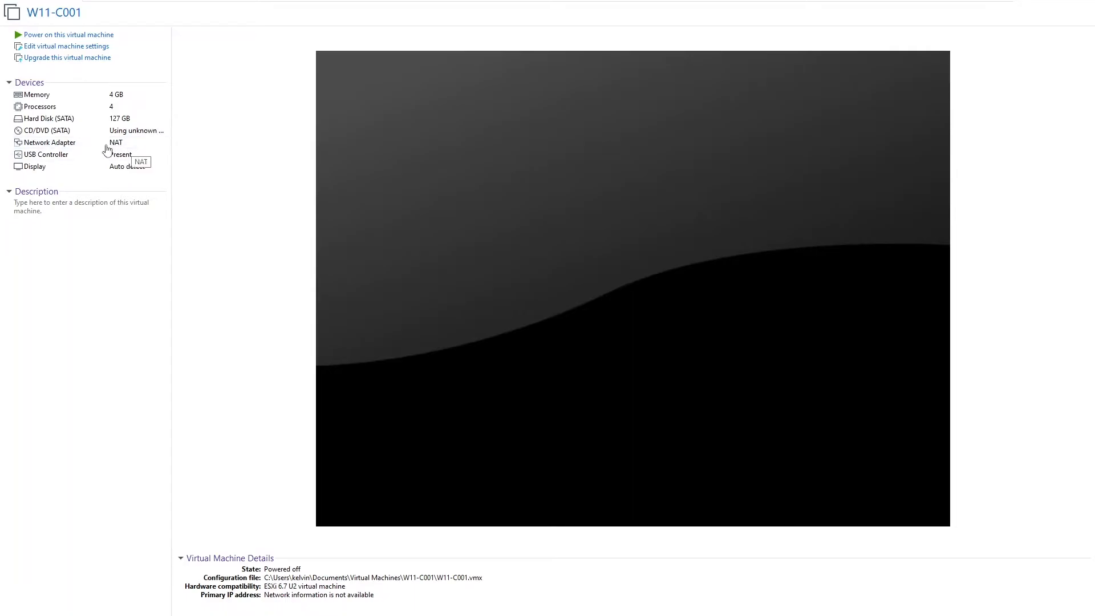
{"action": "left_click", "coordinate": [73, 36]}
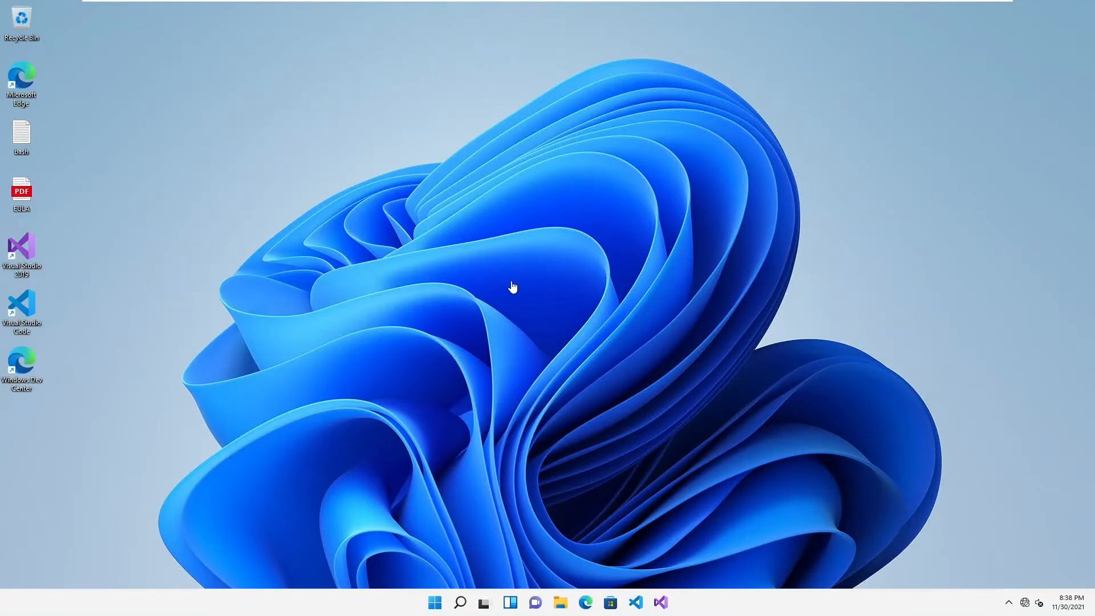
- Search the guest's Start menu for cmd
{"action": "left_click", "coordinate": [435, 602]}
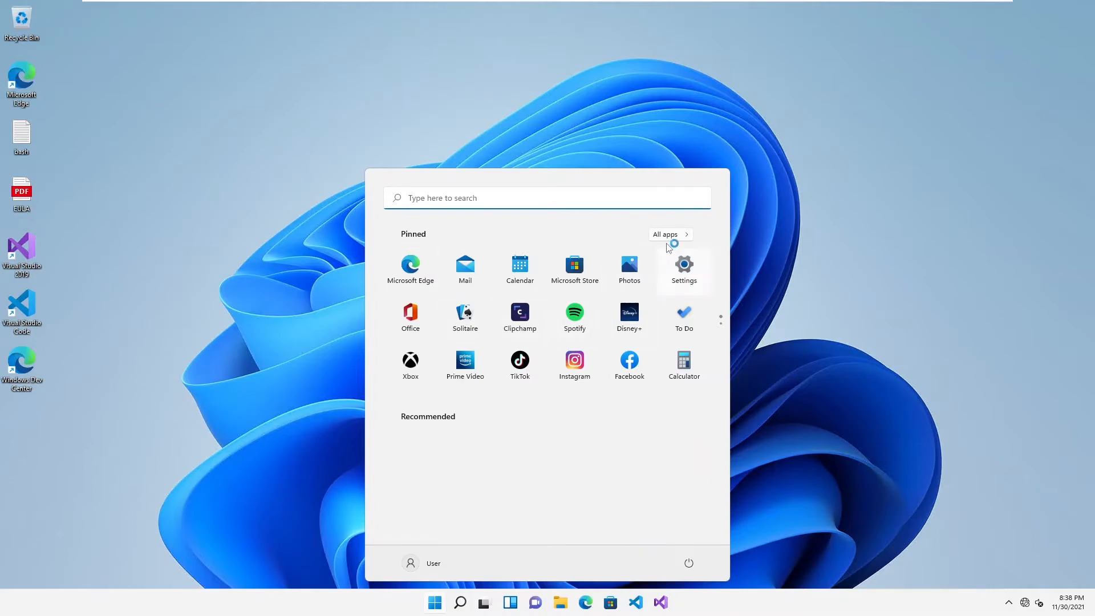
{"action": "left_click", "coordinate": [420, 198]}
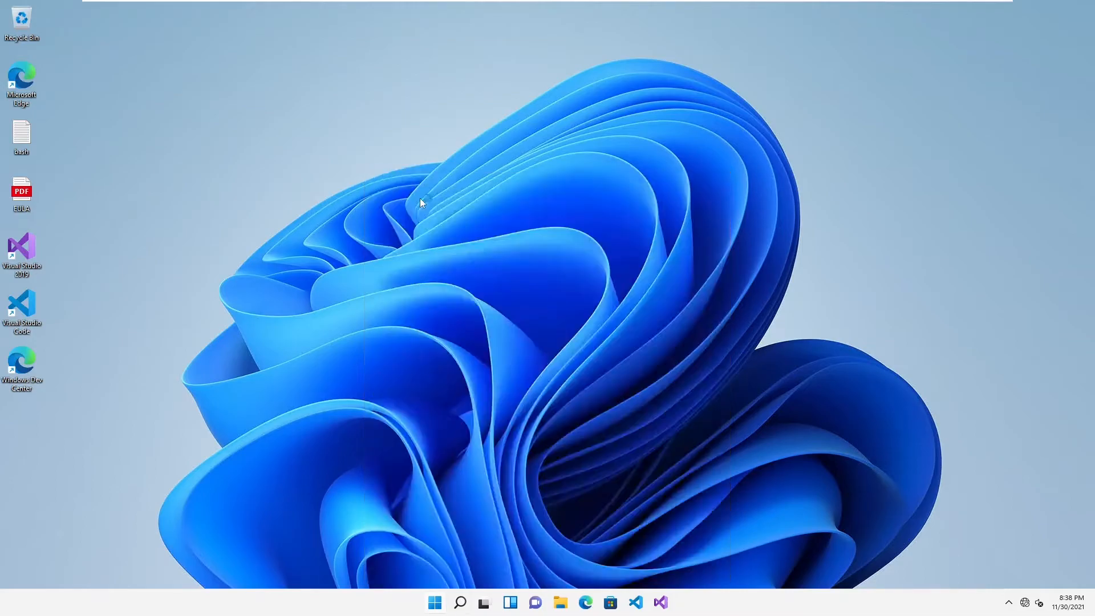
{"action": "type", "text": "cmd"}
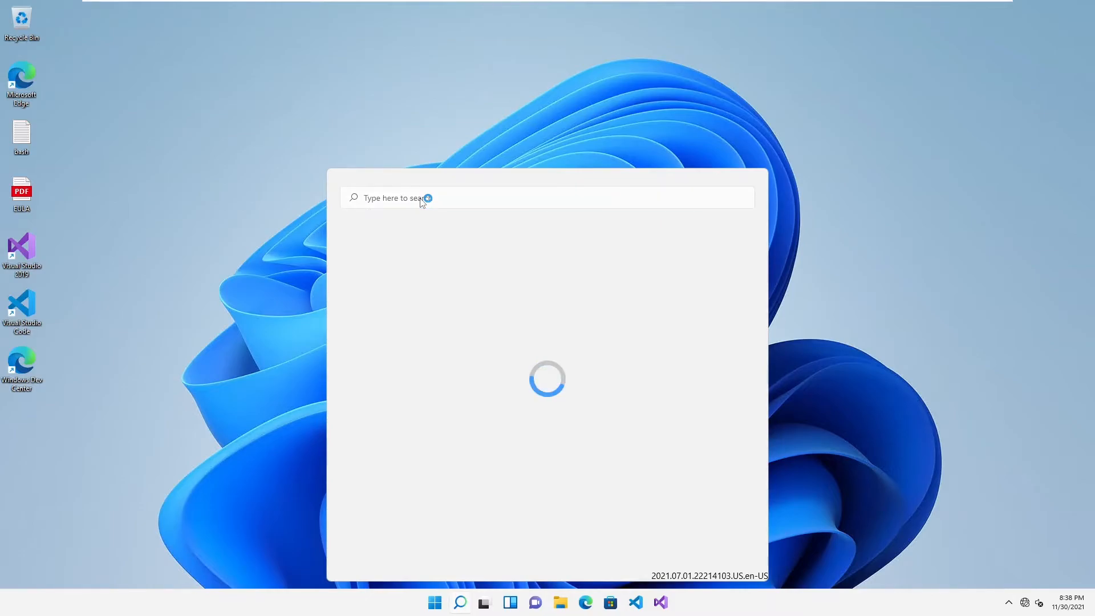
- Run appwiz.cpl from the Run box to open Programs and Features
{"action": "key", "text": "super+r"}
{"action": "type", "text": "ap"}
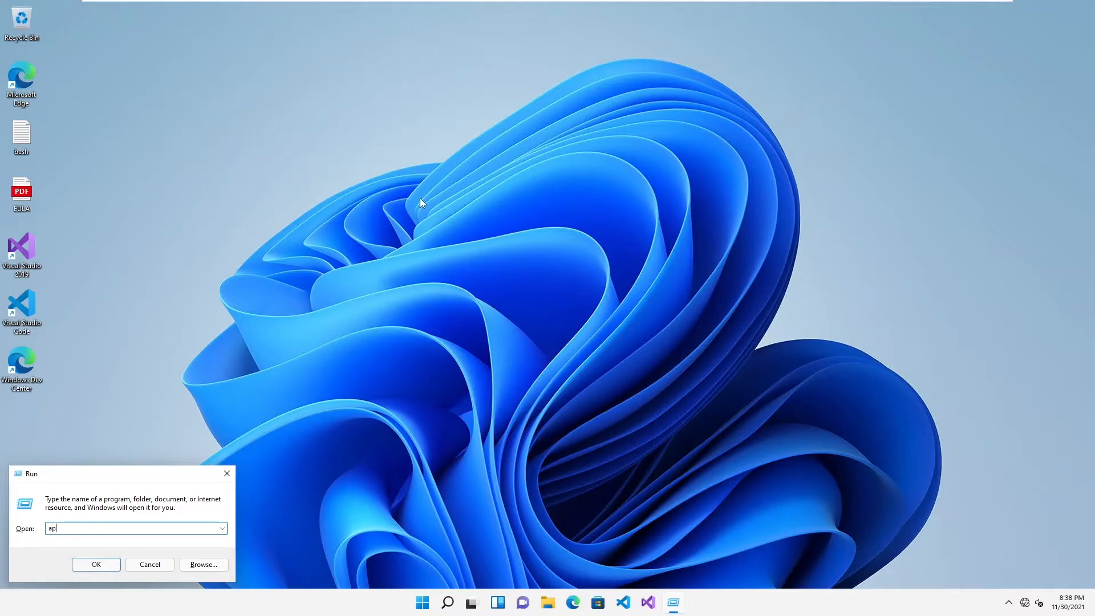
{"action": "type", "text": "pwizcp"}
{"action": "key", "text": "BackSpace"}
{"action": "key", "text": "BackSpace"}
{"action": "key", "text": "BackSpace"}
{"action": "key", "text": "Return"}
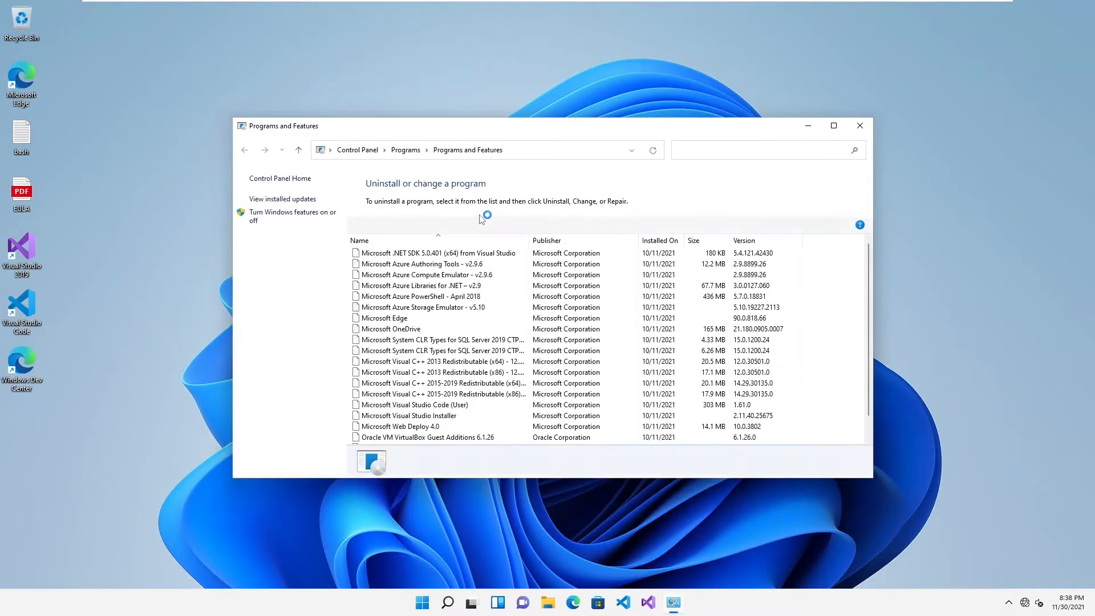
- Maximize Programs and Features, auto-fit the Name column, then minimize the window
{"action": "left_click", "coordinate": [833, 125]}
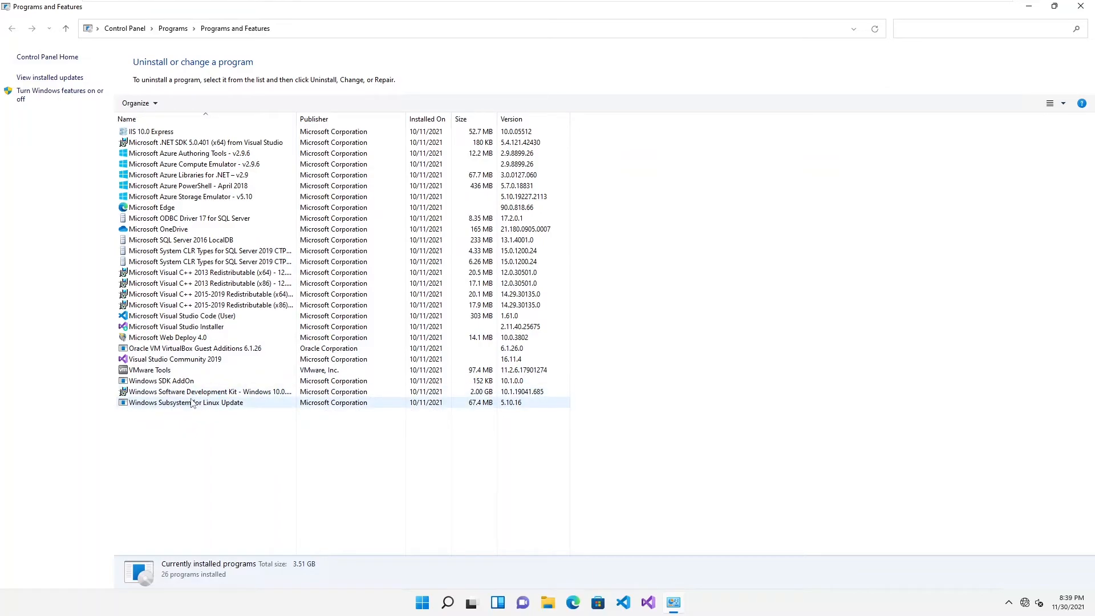
{"action": "double_click", "coordinate": [295, 119]}
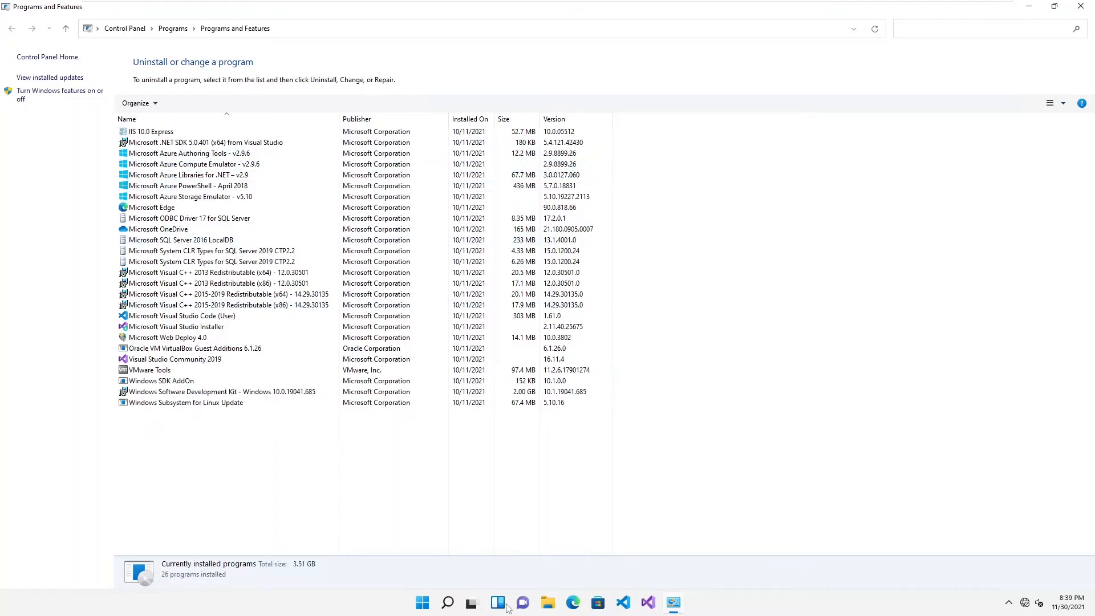
{"action": "left_click", "coordinate": [1029, 7]}
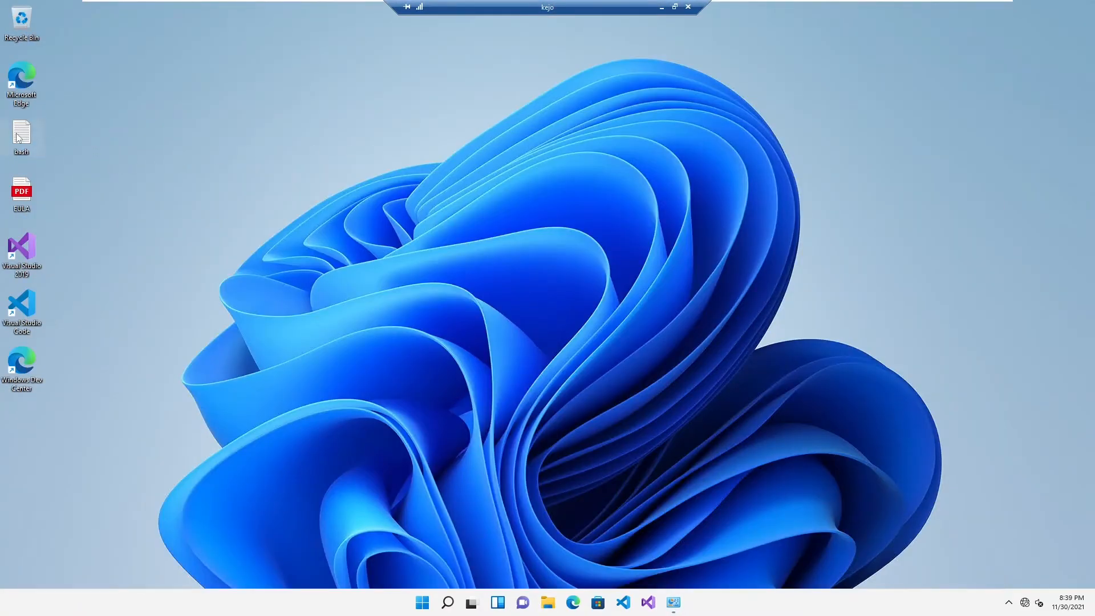
- Read the desktop bash login note in Notepad, close it, and open Start
{"action": "double_click", "coordinate": [19, 136]}
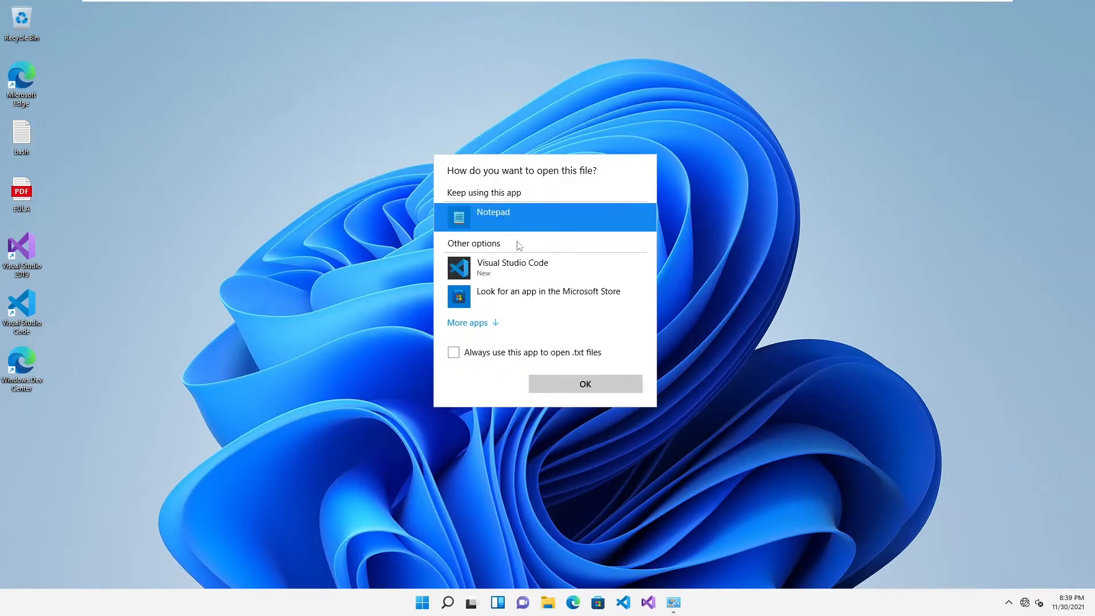
{"action": "left_click", "coordinate": [579, 383]}
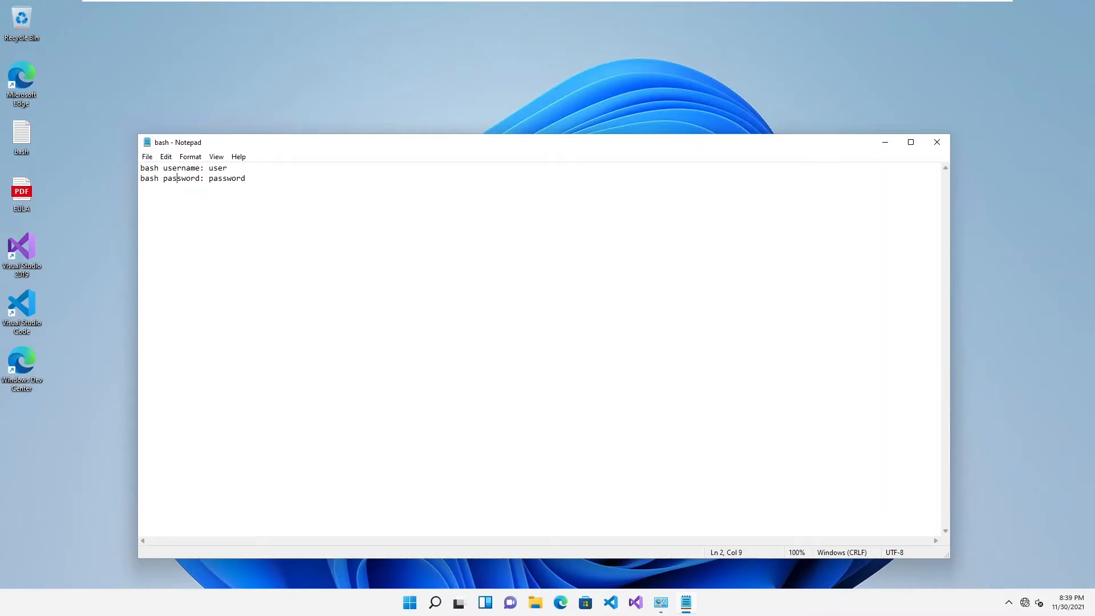
{"action": "left_click", "coordinate": [936, 142]}
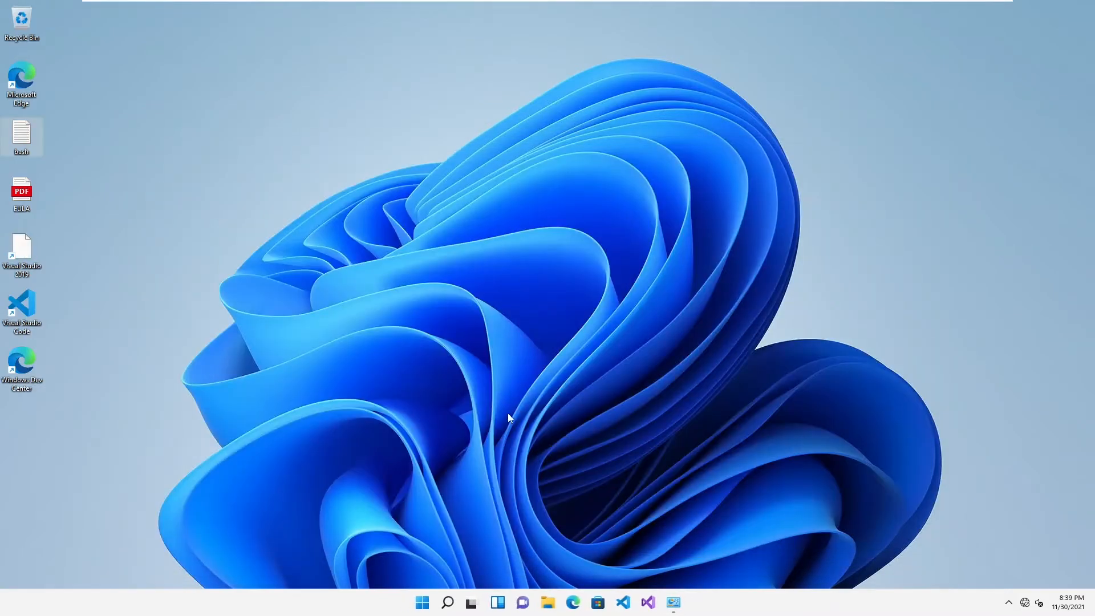
{"action": "left_click", "coordinate": [422, 602]}
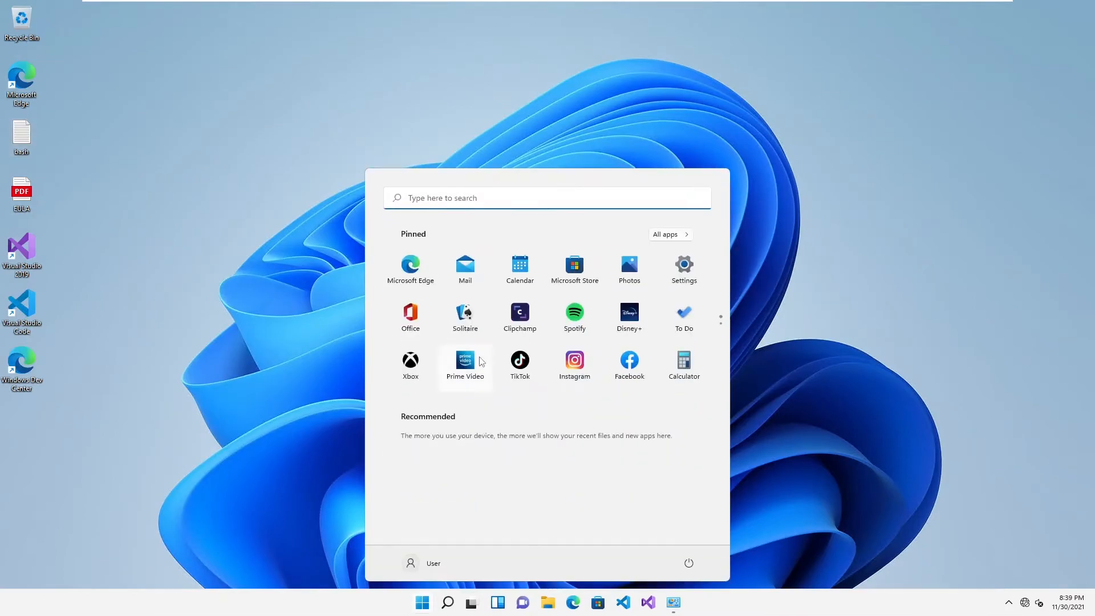
- Open Settings maximized and go to Accounts > Family & other users
{"action": "left_click", "coordinate": [684, 268]}
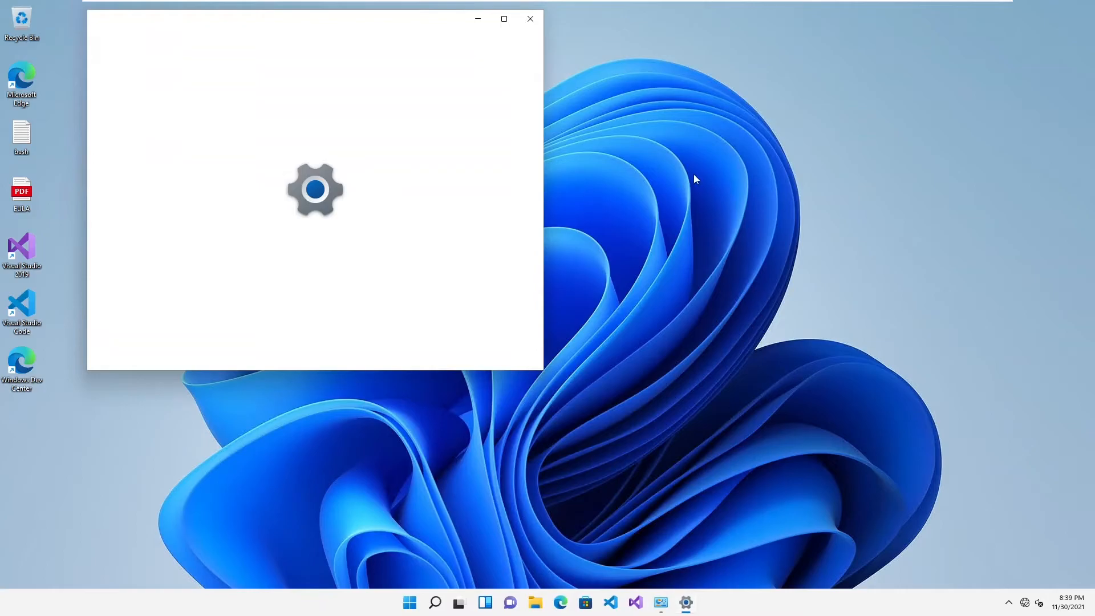
{"action": "left_click", "coordinate": [503, 20]}
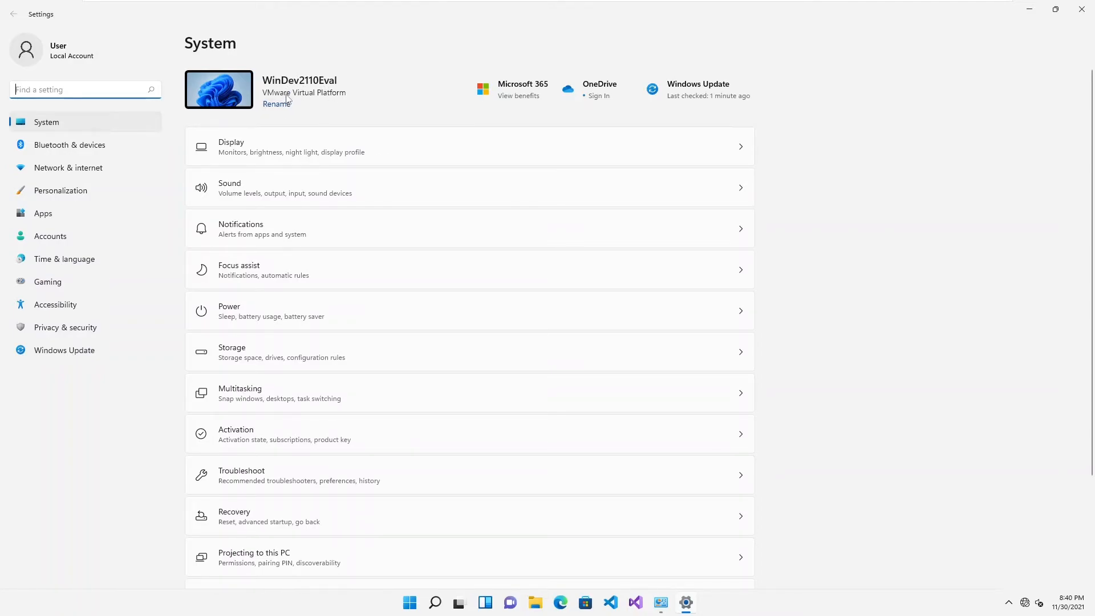
{"action": "left_click", "coordinate": [62, 236]}
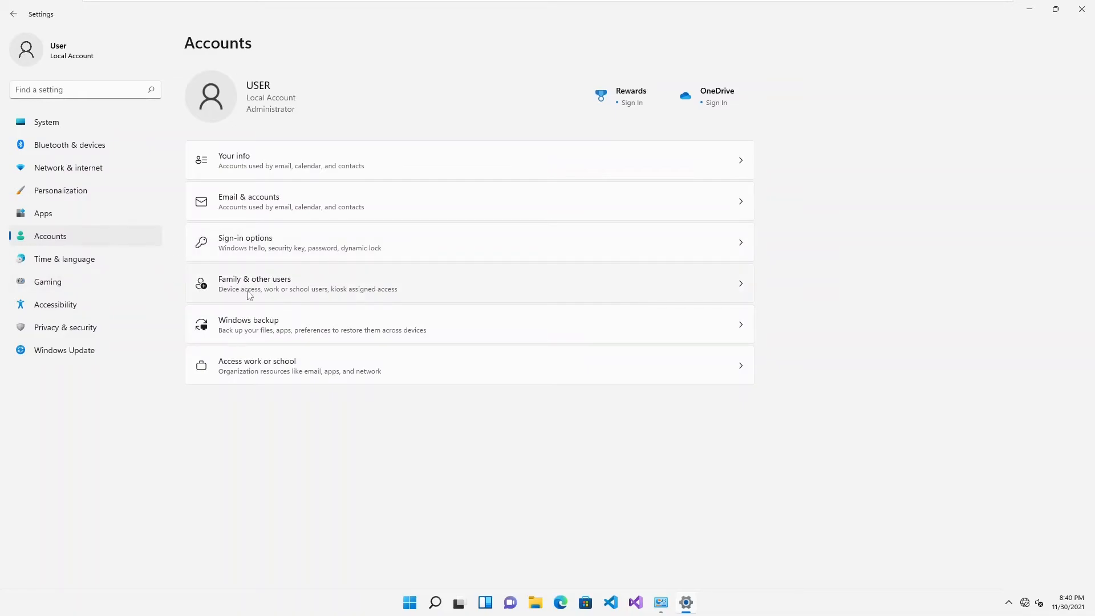
{"action": "left_click", "coordinate": [276, 291]}
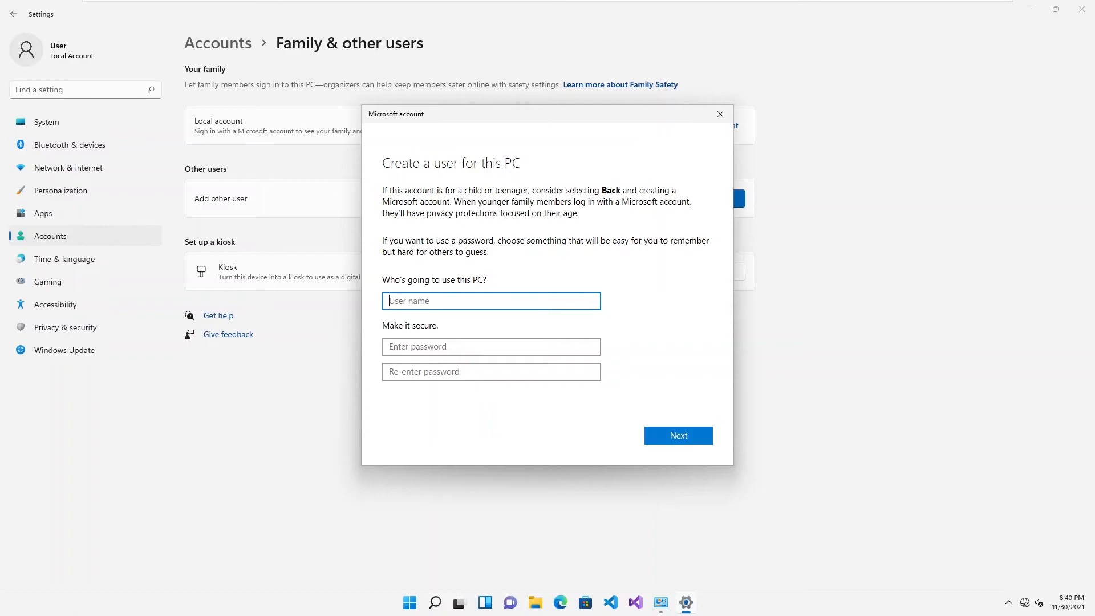
- Enter the user name Kelvin and type the account password in both password fields
{"action": "type", "text": "Kelvin"}
{"action": "key", "text": "Tab"}
{"action": "type", "text": "•••••••••"}
{"action": "key", "text": "Tab"}
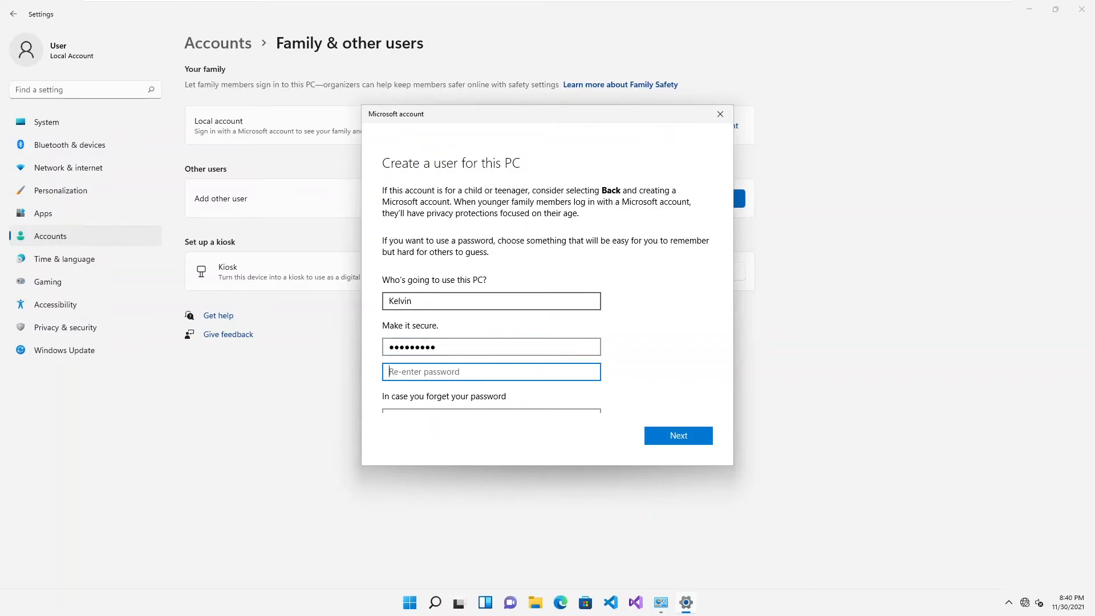
{"action": "type", "text": "•••••••••"}
- Choose the city-of-birth security question first and enter its answer
{"action": "scroll", "coordinate": [570, 336], "scroll_direction": "down", "scroll_amount": 3}
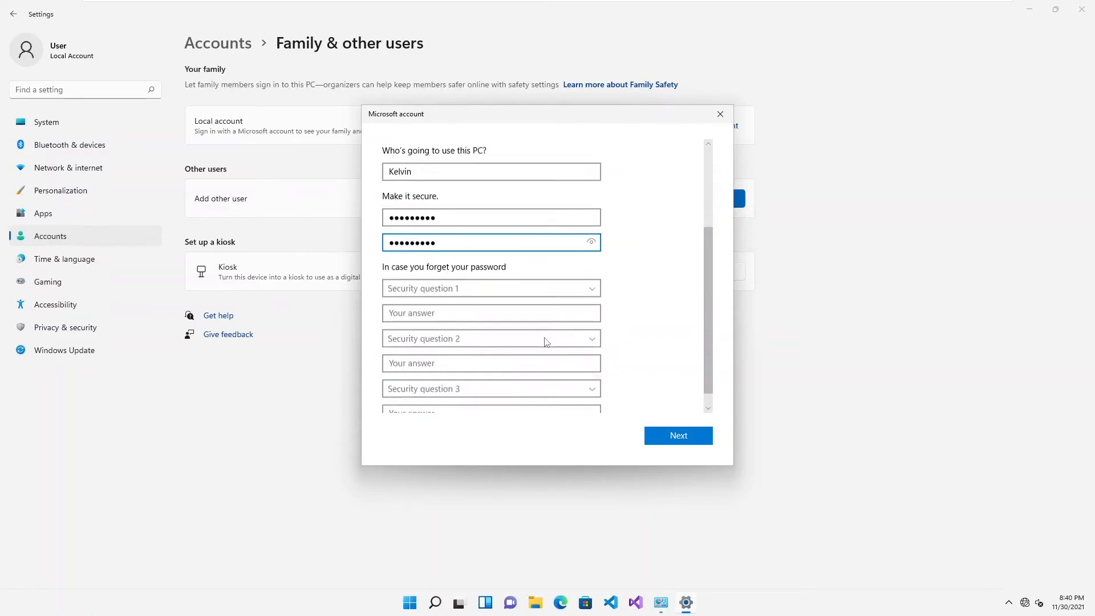
{"action": "left_click", "coordinate": [432, 275]}
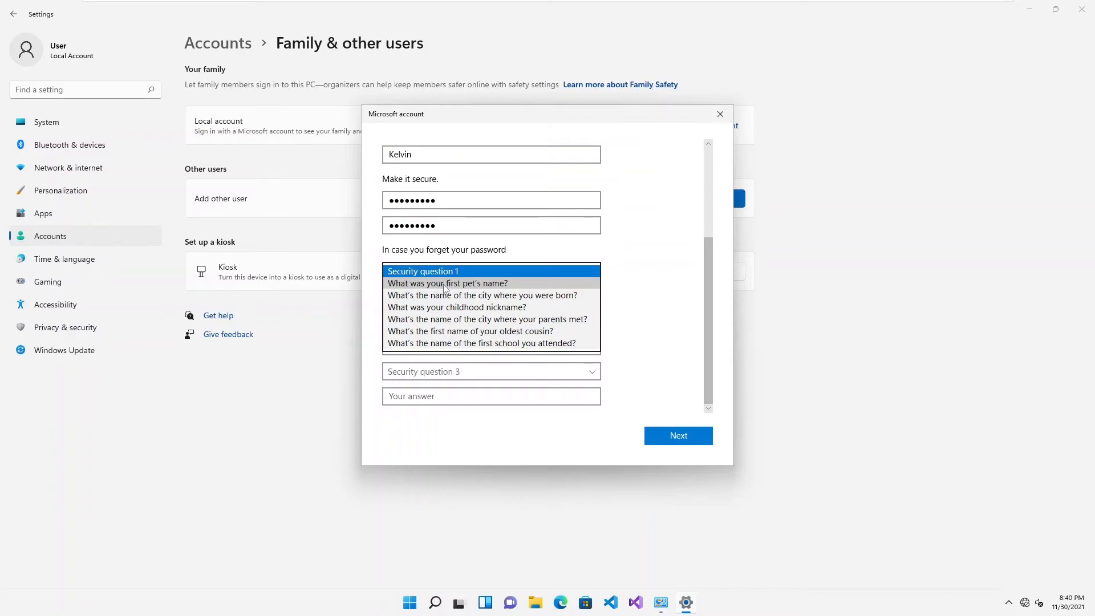
{"action": "left_click", "coordinate": [471, 295]}
{"action": "key", "text": "Tab"}
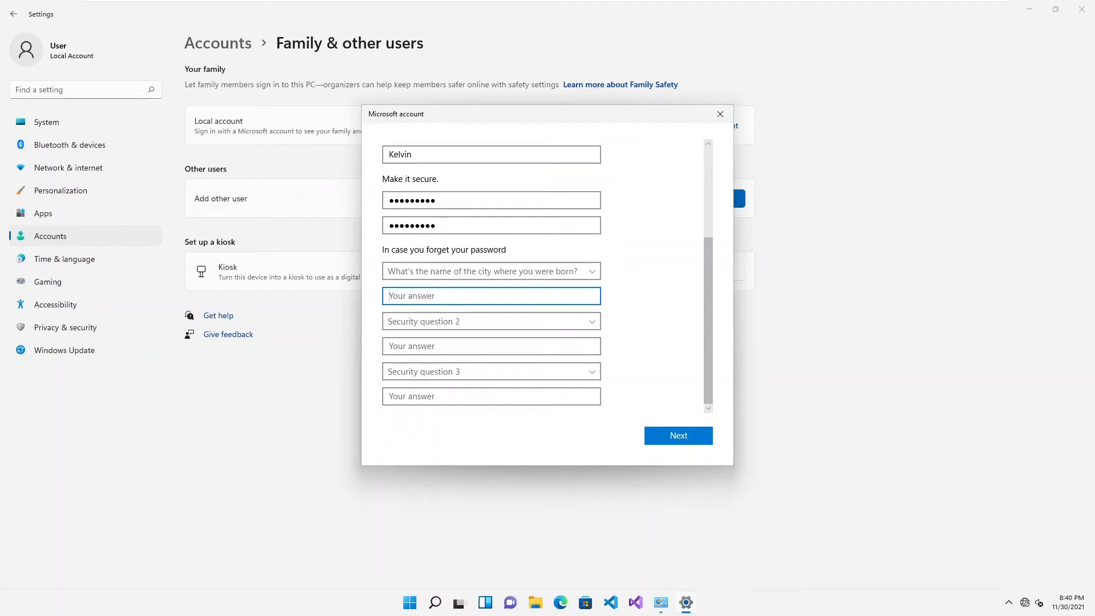
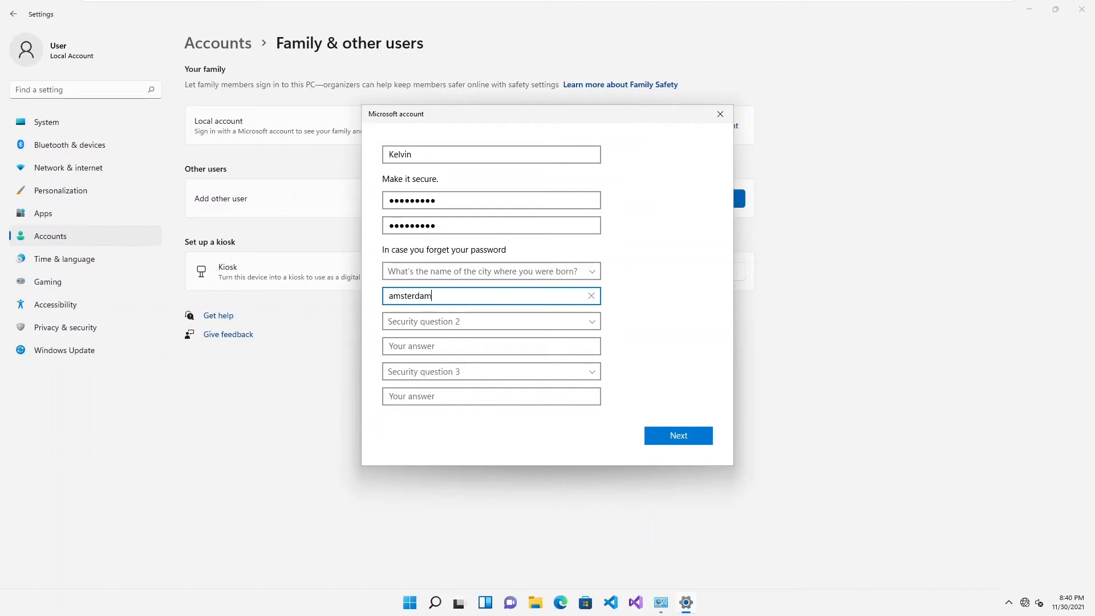
- Add the first pet's name and childhood nickname questions with answers, then submit the account
{"action": "left_click", "coordinate": [593, 317]}
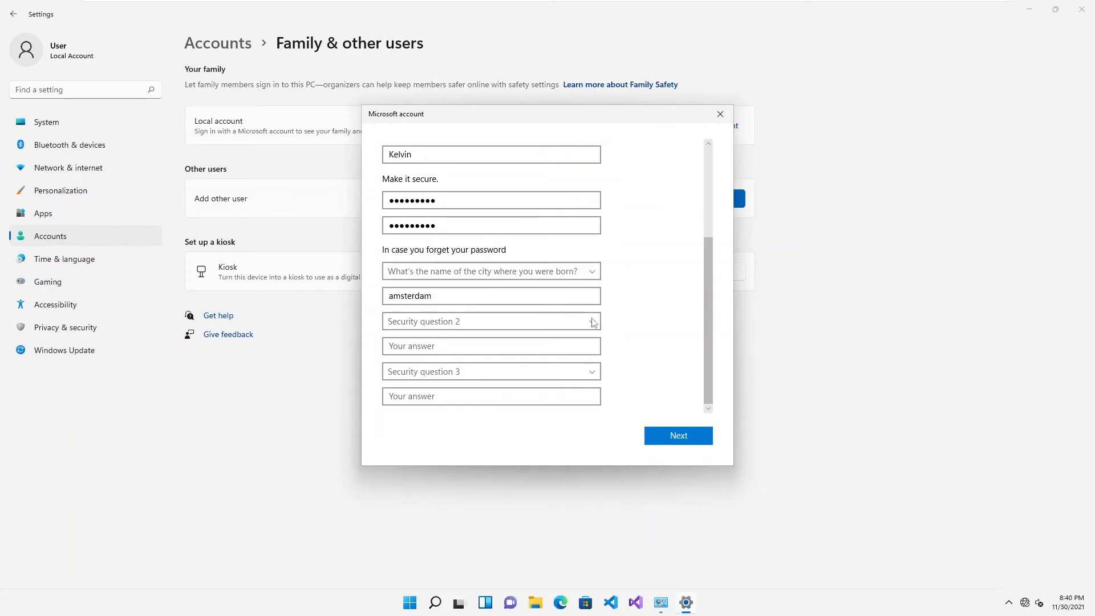
{"action": "left_click", "coordinate": [592, 324]}
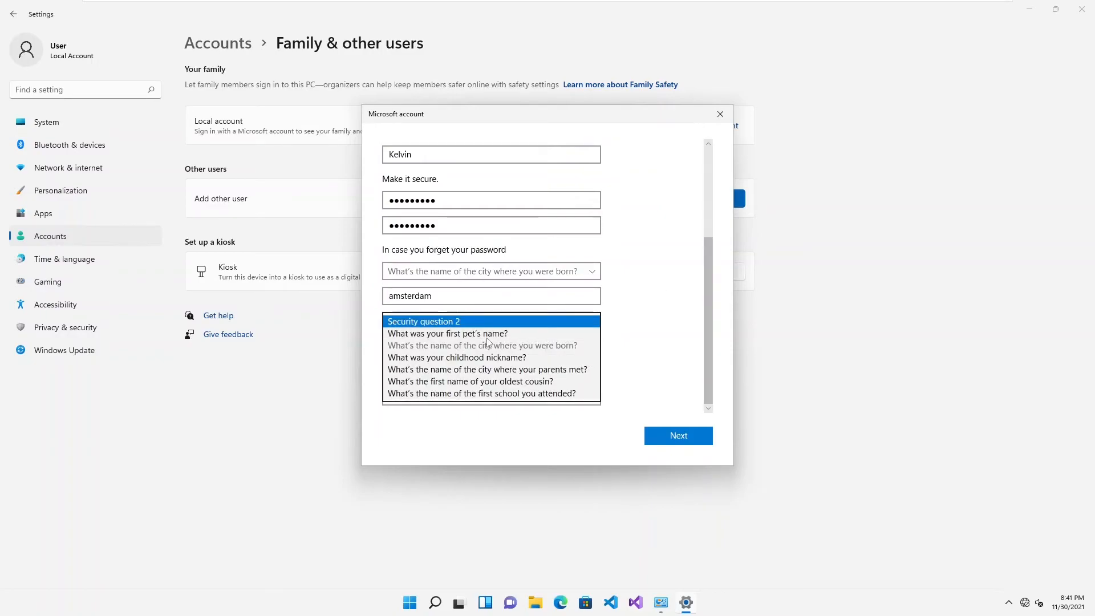
{"action": "left_click", "coordinate": [487, 335]}
{"action": "left_click", "coordinate": [486, 344]}
{"action": "left_click", "coordinate": [558, 379]}
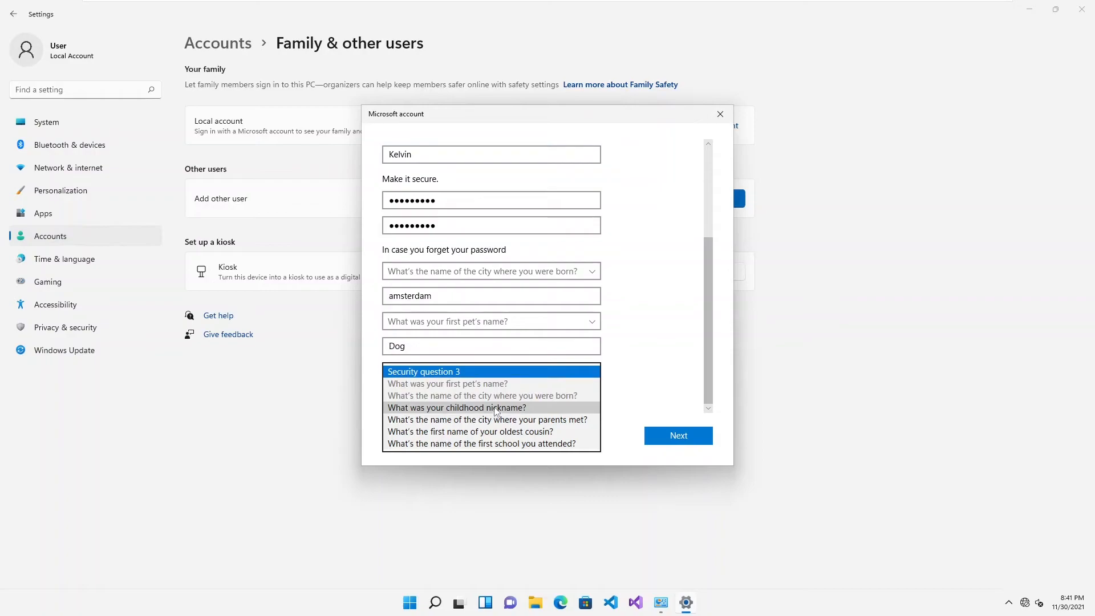
{"action": "left_click", "coordinate": [465, 407]}
{"action": "left_click", "coordinate": [465, 397]}
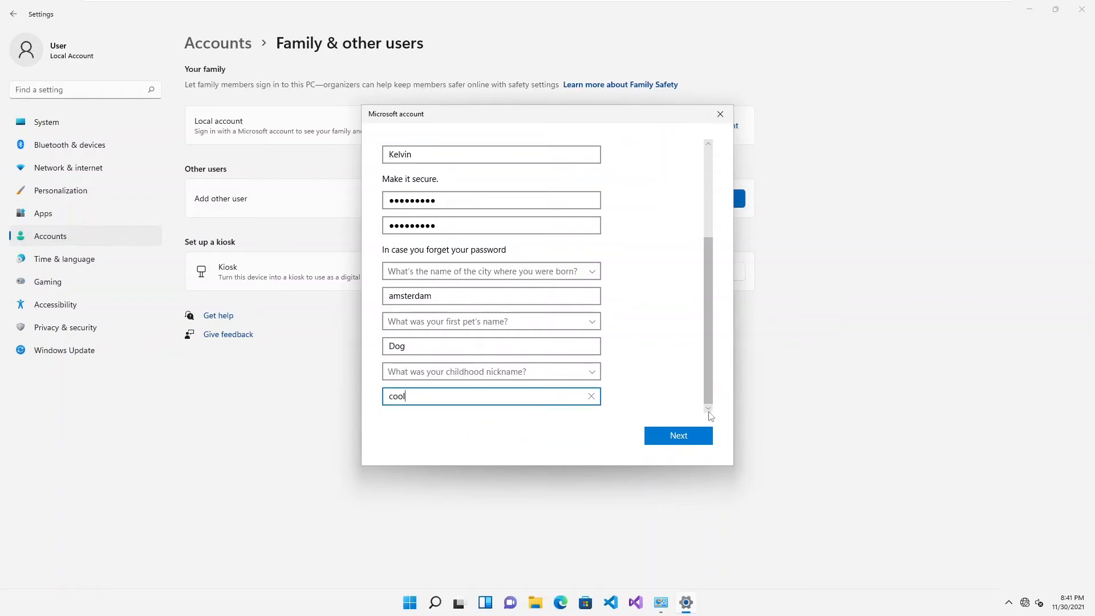
{"action": "left_click", "coordinate": [689, 435]}
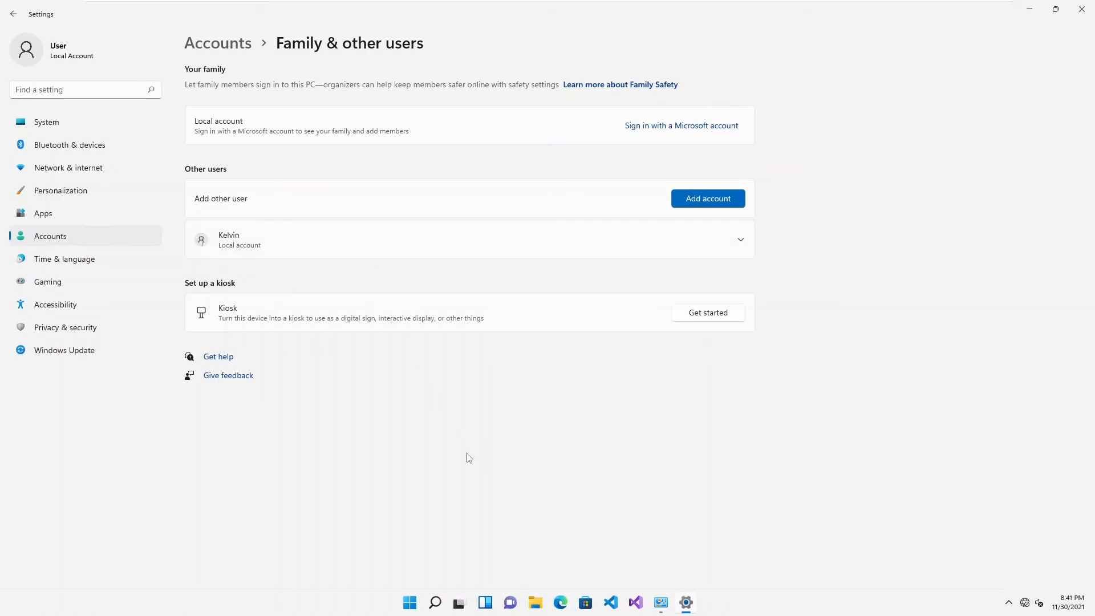
{"action": "left_click", "coordinate": [436, 603]}
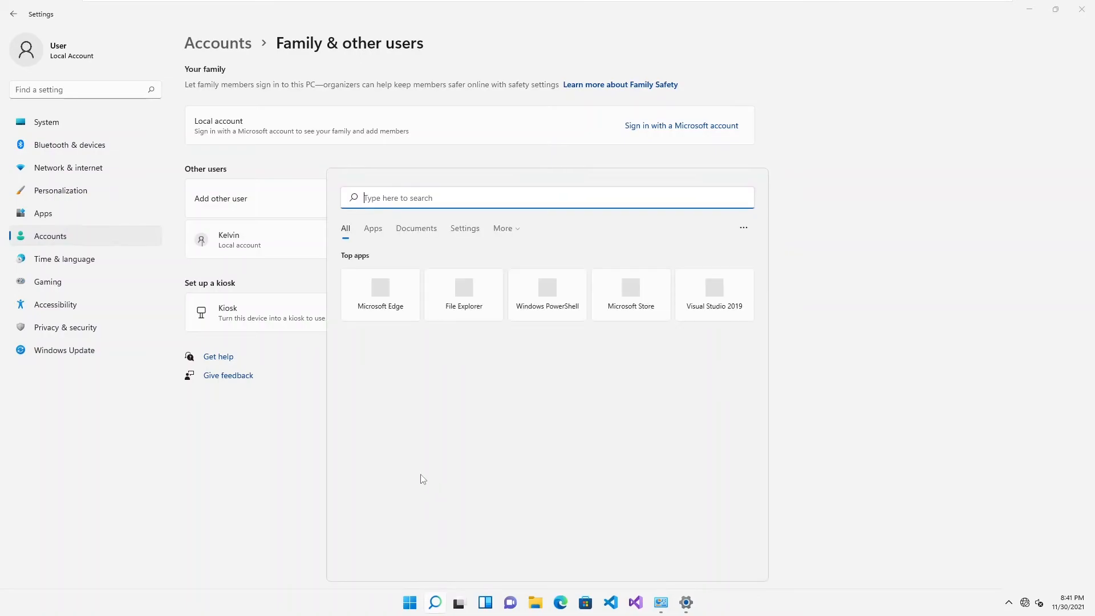
{"action": "right_click", "coordinate": [411, 605]}
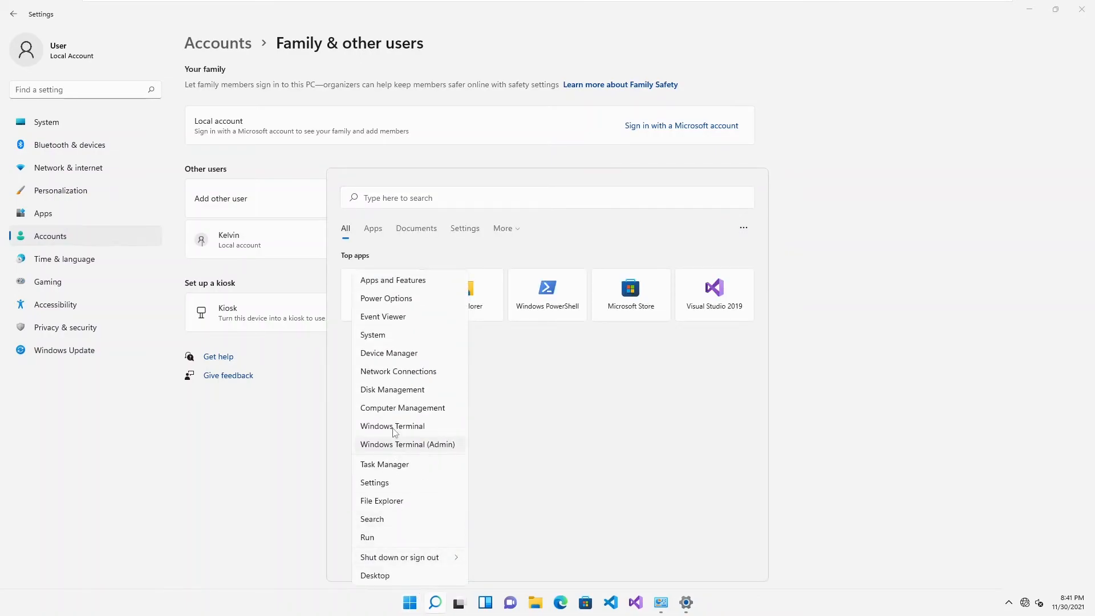
{"action": "left_click", "coordinate": [403, 408]}
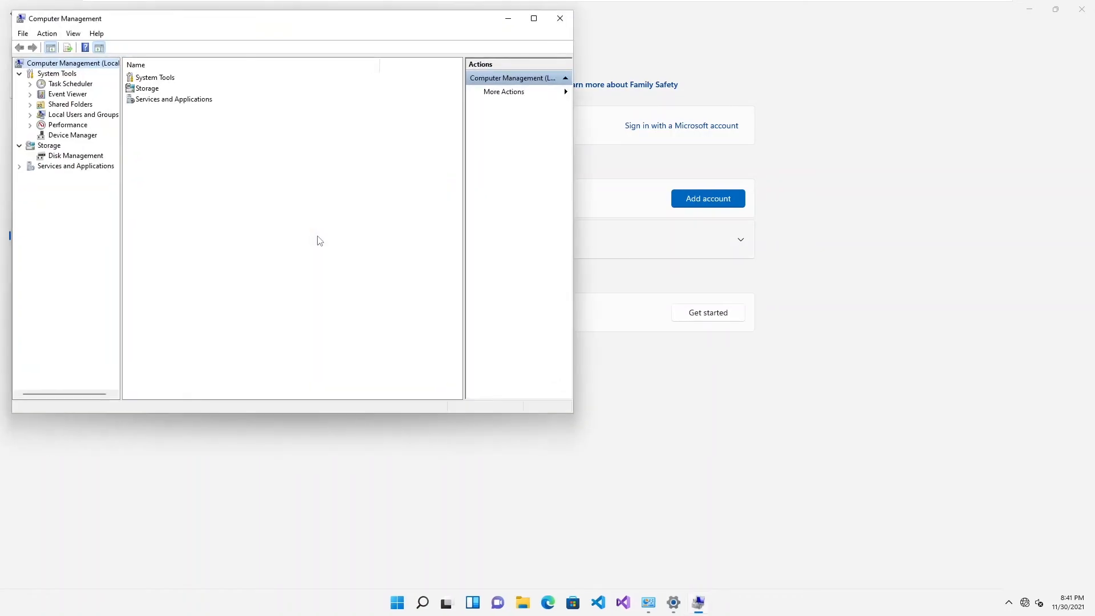
{"action": "left_click", "coordinate": [56, 116]}
{"action": "double_click", "coordinate": [145, 80]}
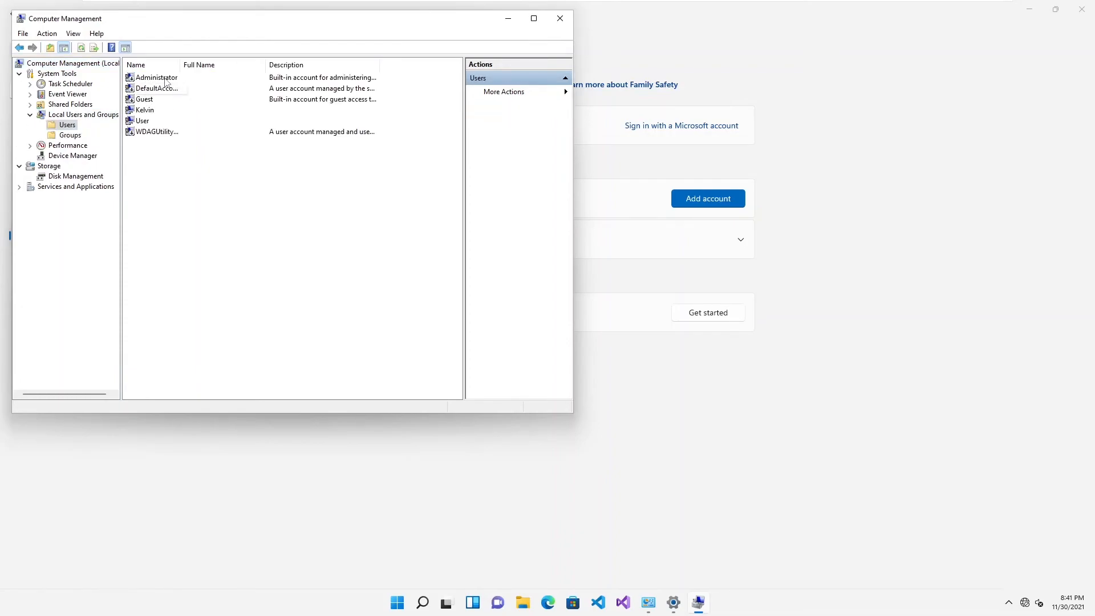
{"action": "left_click", "coordinate": [145, 109]}
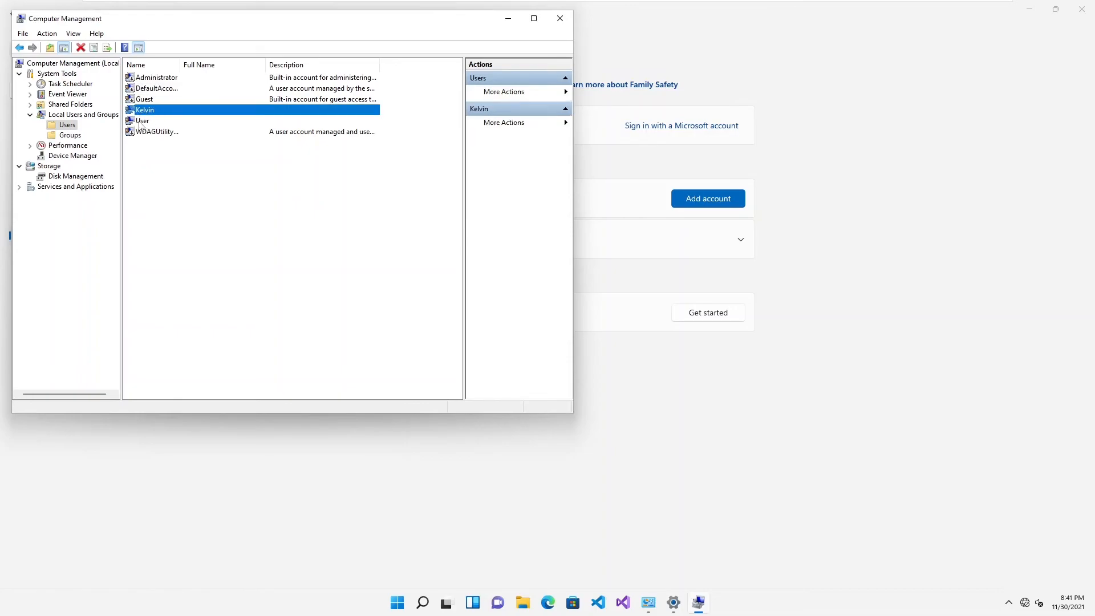
{"action": "left_click", "coordinate": [141, 122]}
{"action": "right_click", "coordinate": [143, 121]}
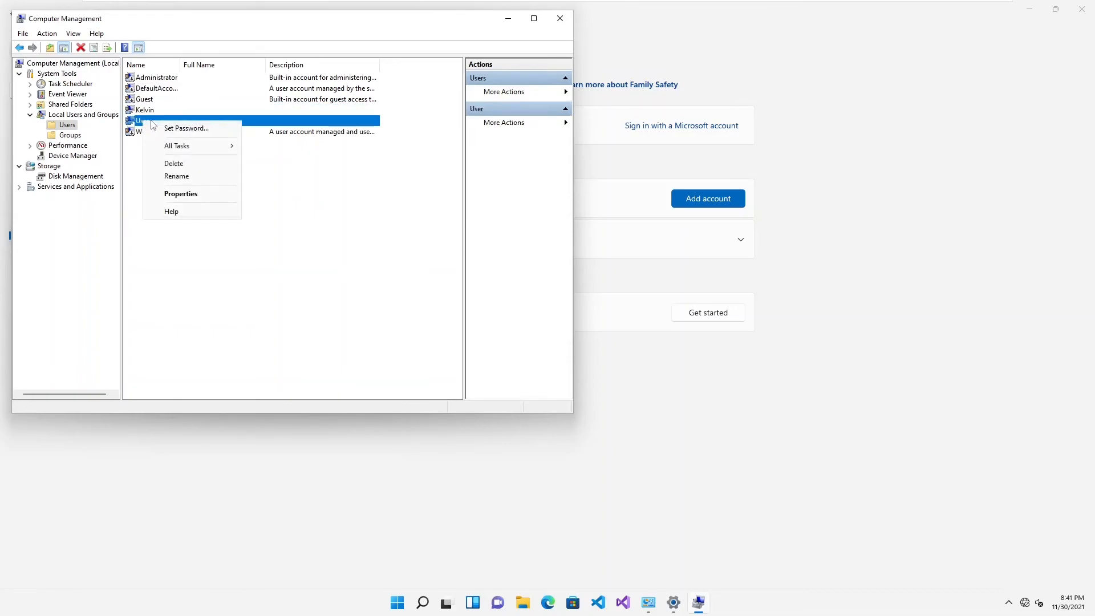
{"action": "left_click", "coordinate": [186, 128]}
{"action": "left_click", "coordinate": [244, 272]}
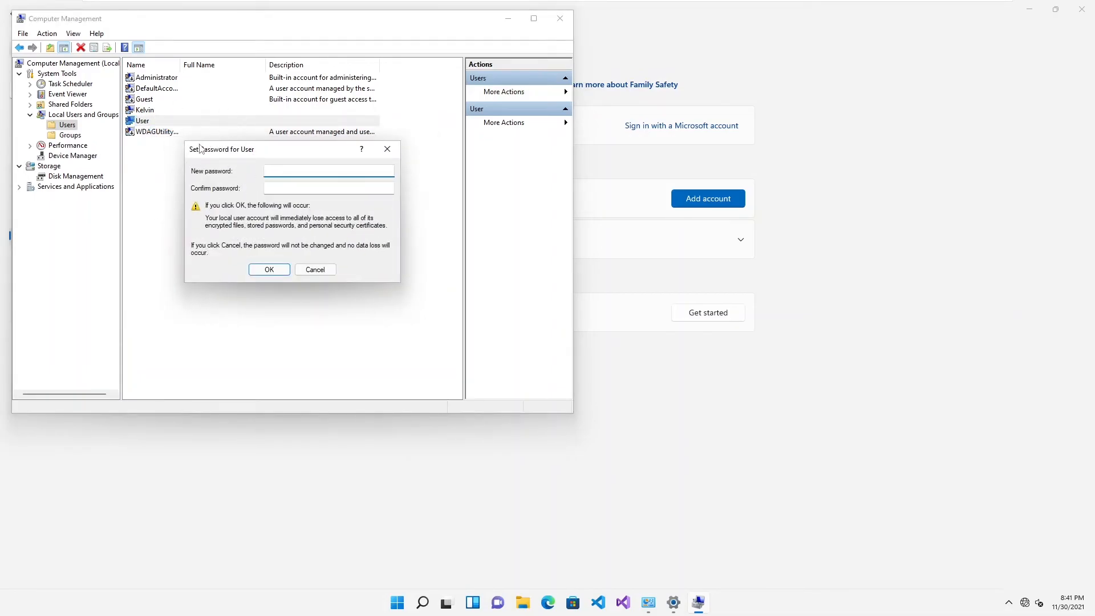
{"action": "left_click", "coordinate": [388, 150]}
{"action": "left_click", "coordinate": [559, 19]}
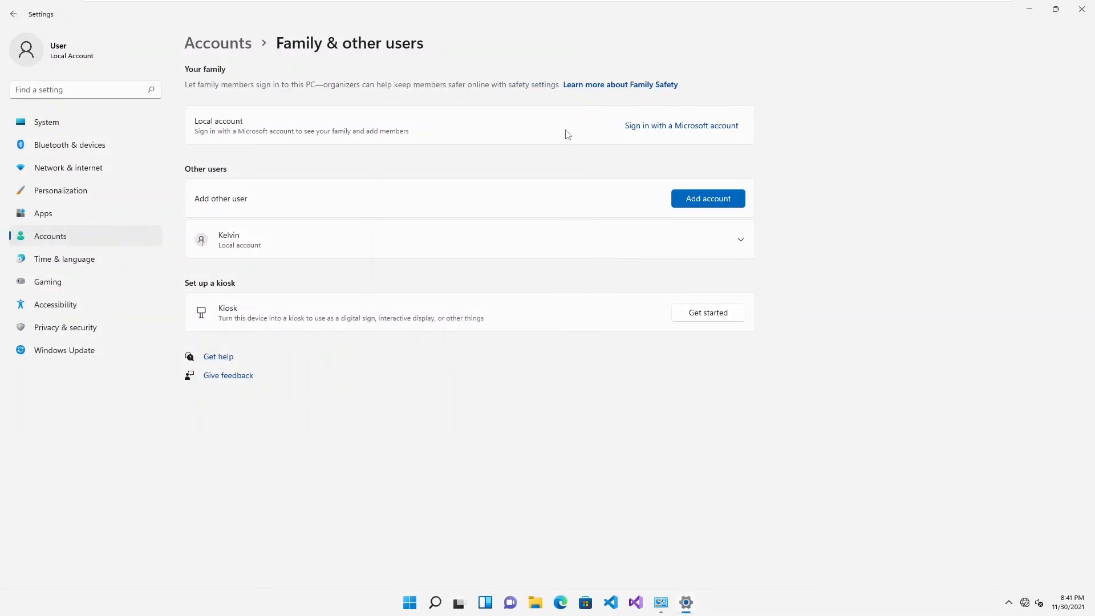